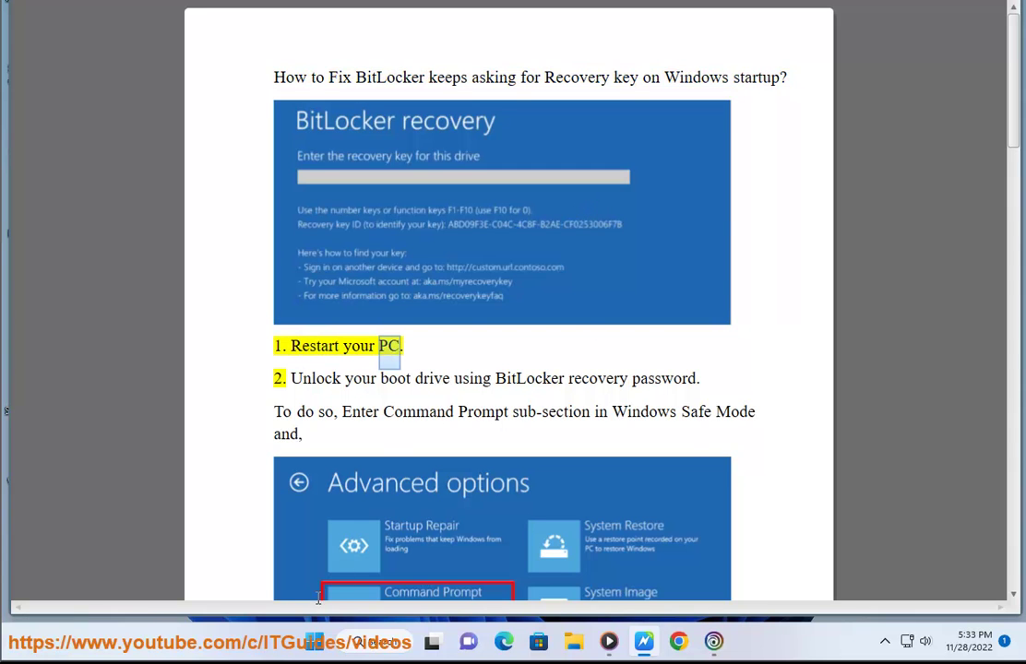
Step: Show the Restart option under the Start menu's power button, then close the Start menu
left_click(314, 641)
left_click(711, 587)
left_click(724, 561)
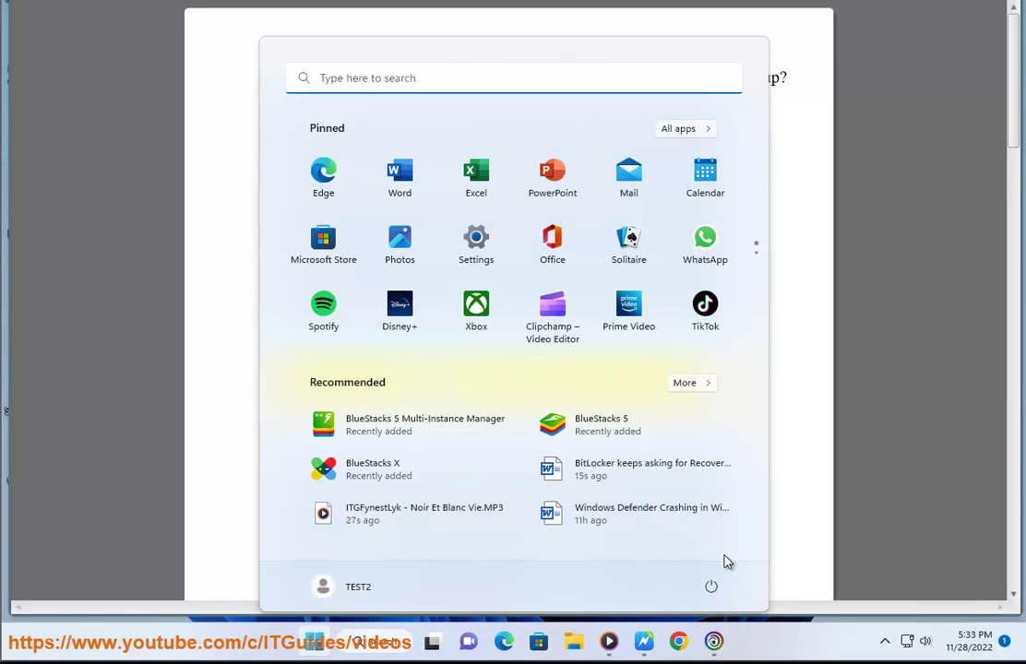
left_click(852, 532)
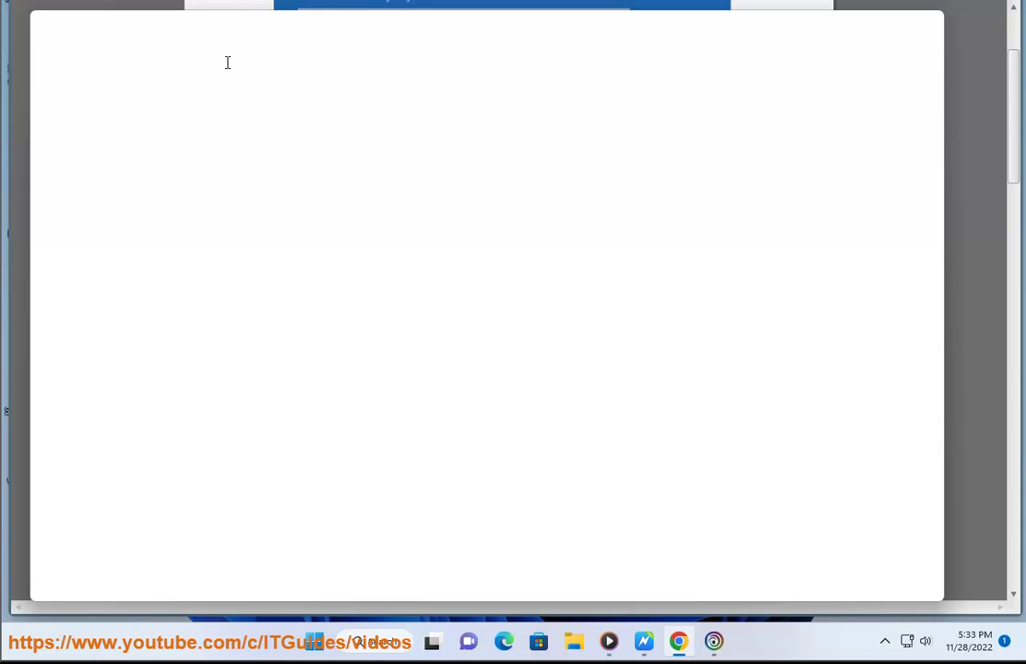
Step: Search Google for 'windows safe mode' in Chrome, then minimize the browser
type("W")
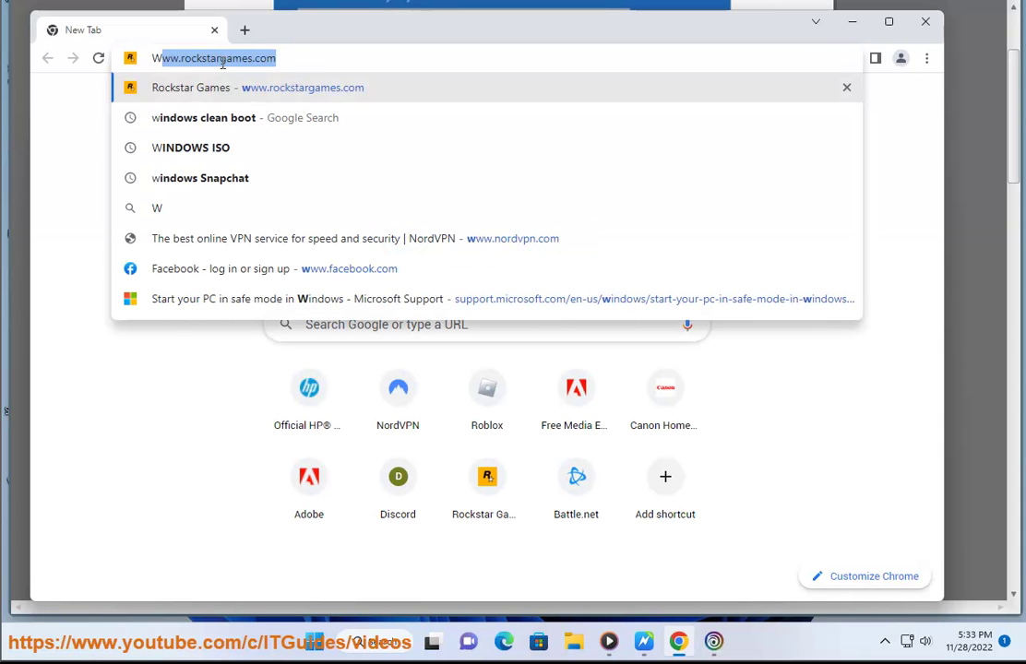
type("IND")
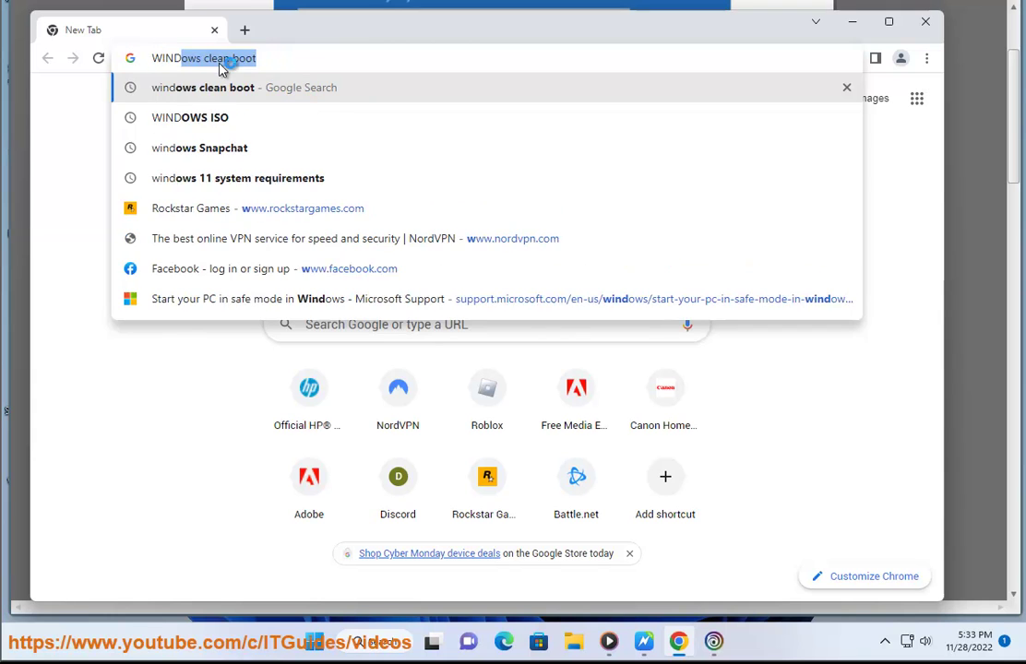
type("OWS S")
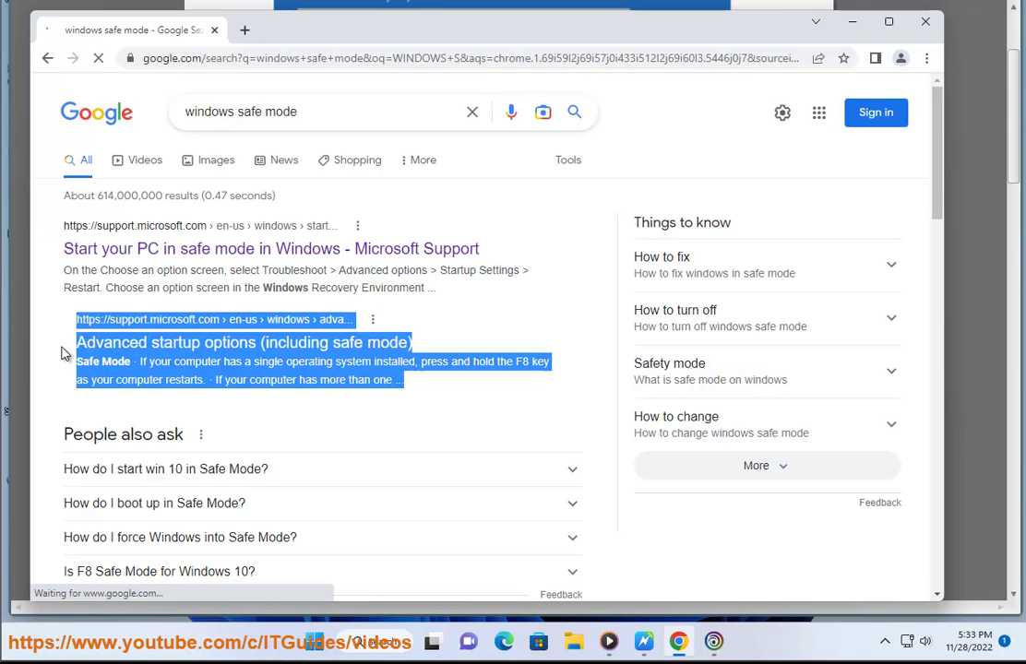
left_click(852, 20)
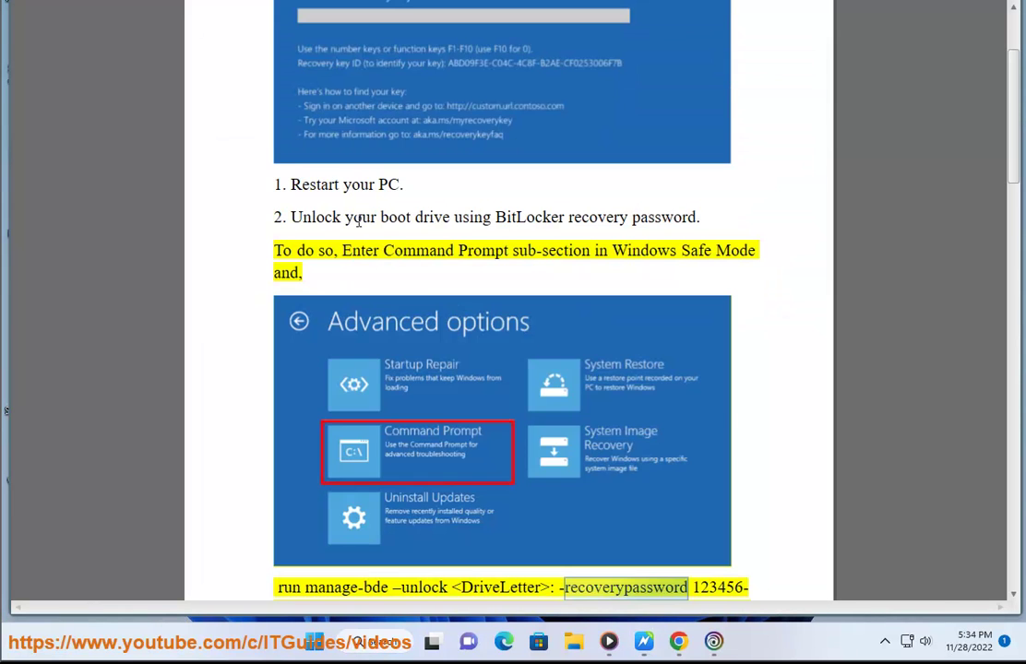
Step: Enable Safe boot with the Minimal option in System Configuration and close it
left_click(346, 160)
left_click(323, 314)
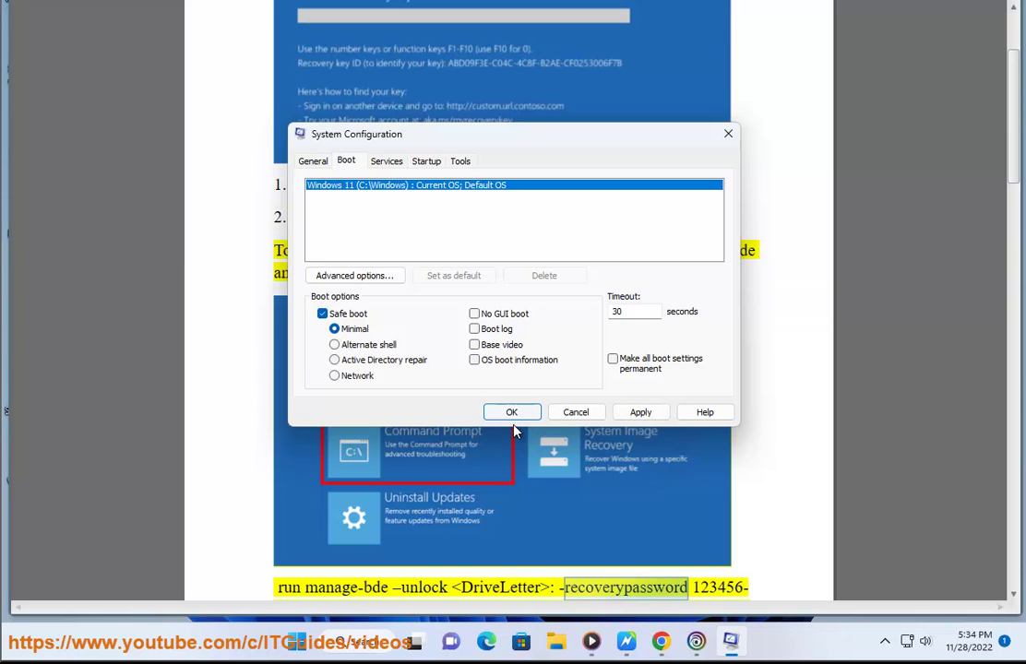
left_click(576, 414)
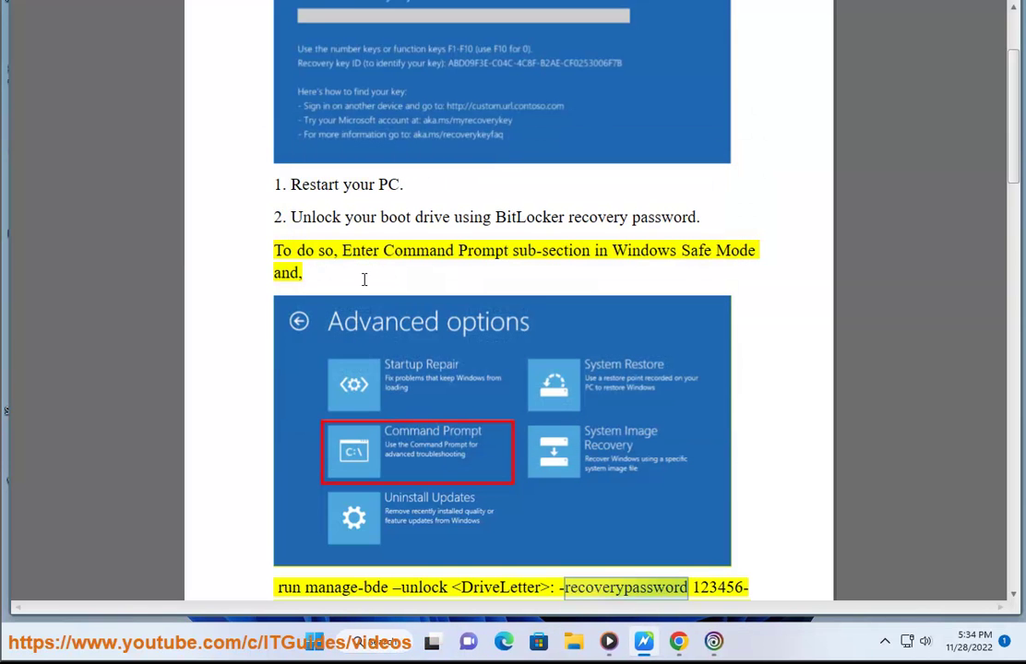
Step: Scroll the guide down to the manage-bde unlock example and the Plan B section
scroll(587, 169, "down", 5)
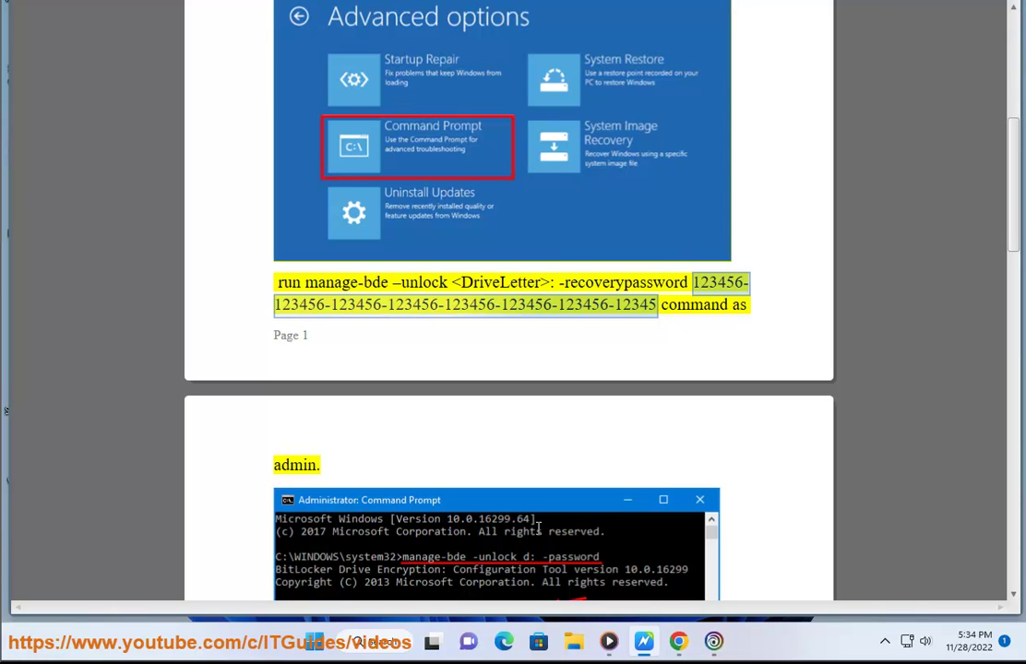
scroll(527, 531, "down", 1)
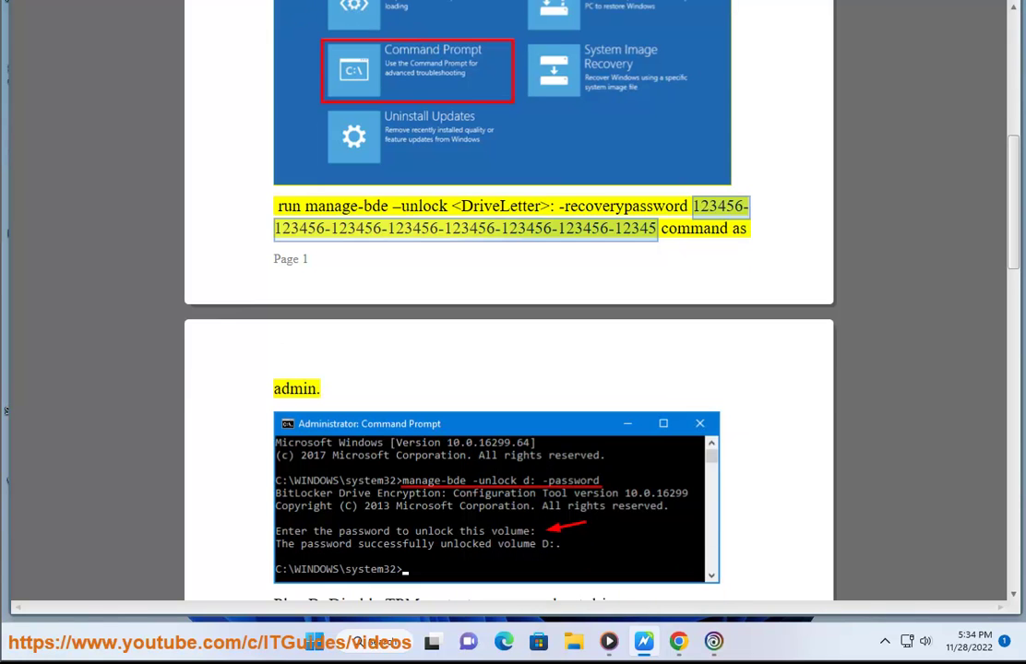
scroll(551, 481, "down", 1)
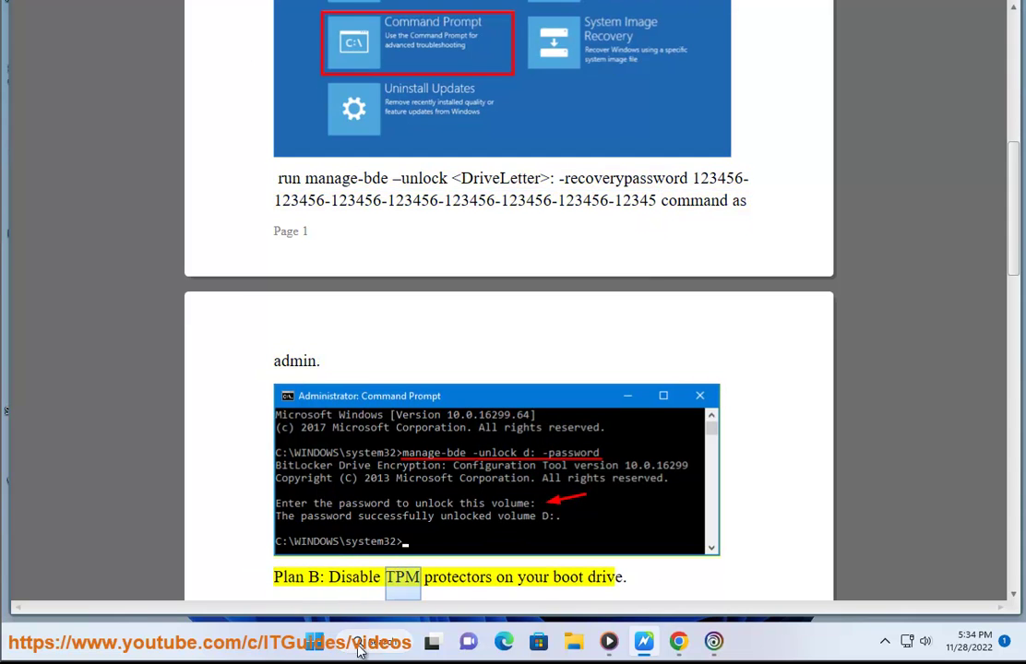
Step: Launch Command Prompt as administrator and approve the elevation prompt
key("super")
right_click(650, 403)
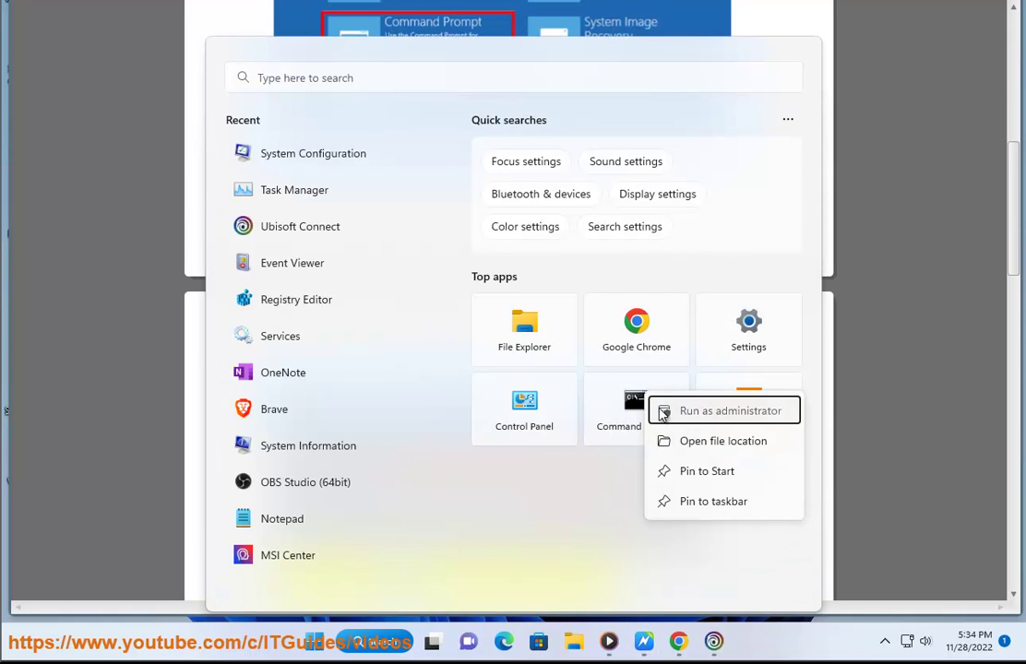
left_click(665, 412)
left_click(471, 417)
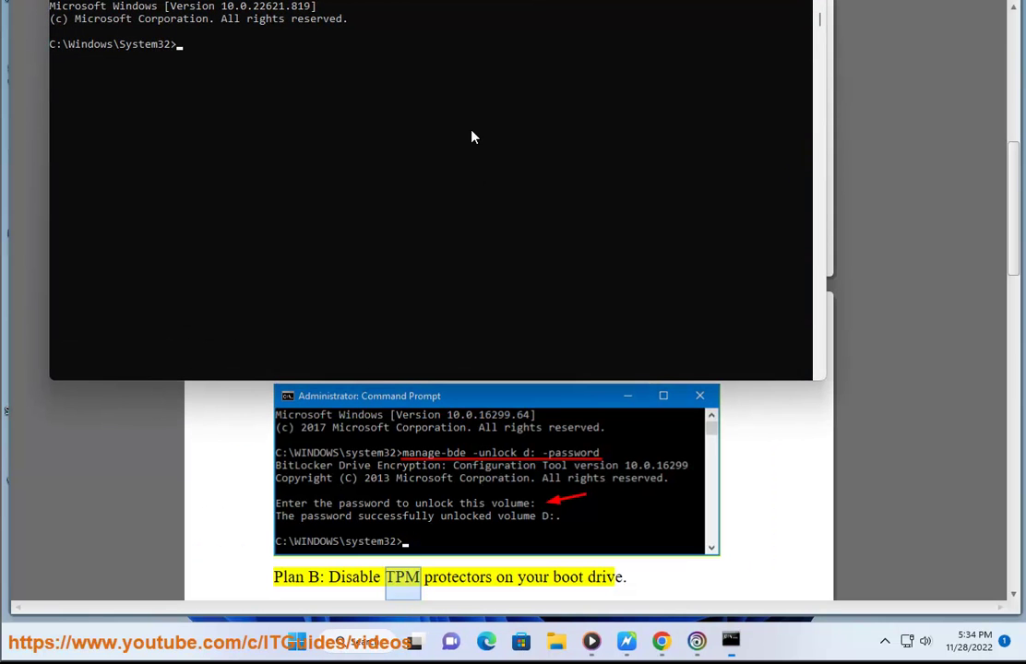
Step: Copy the 'manage-bde -unlock' command from the guide and paste it into Command Prompt
left_click(761, 462)
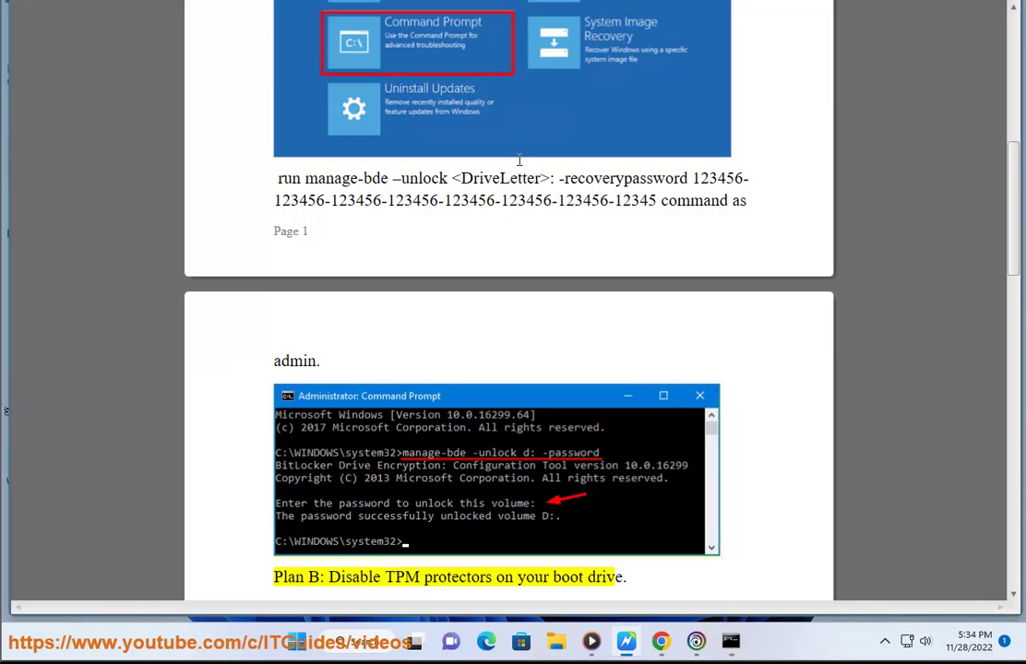
left_click_drag(442, 181, 315, 185)
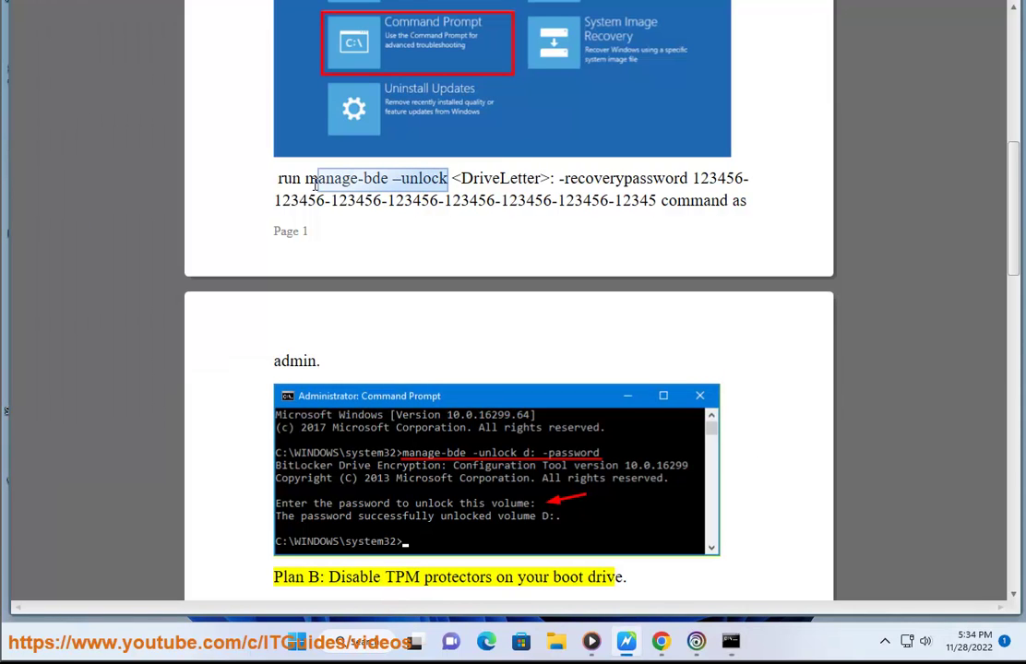
left_click(729, 641)
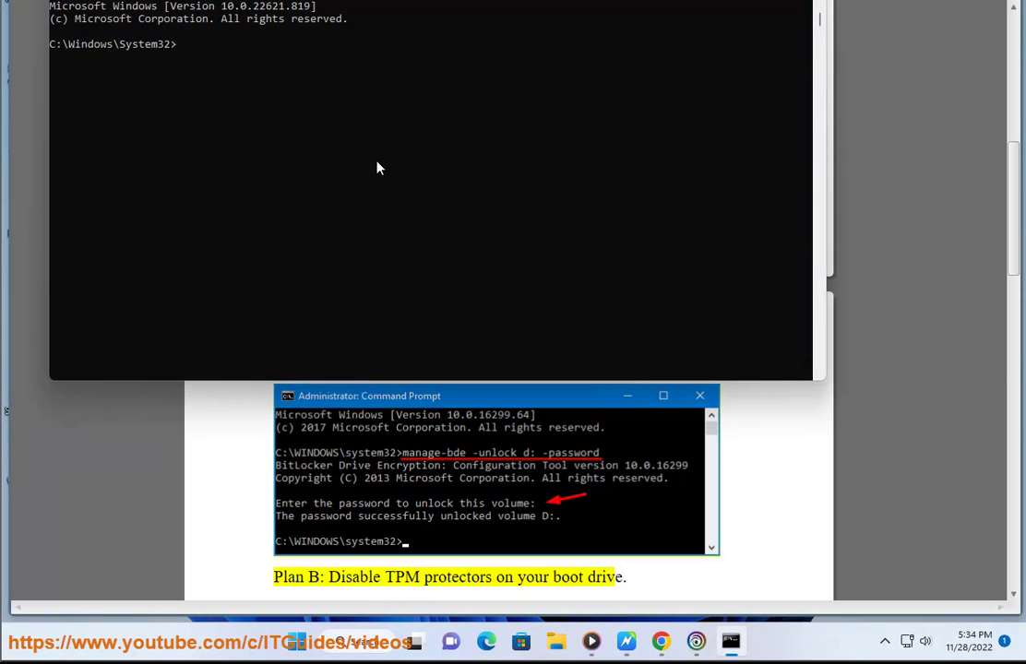
right_click(268, 70)
left_click_drag(302, 5, 452, 189)
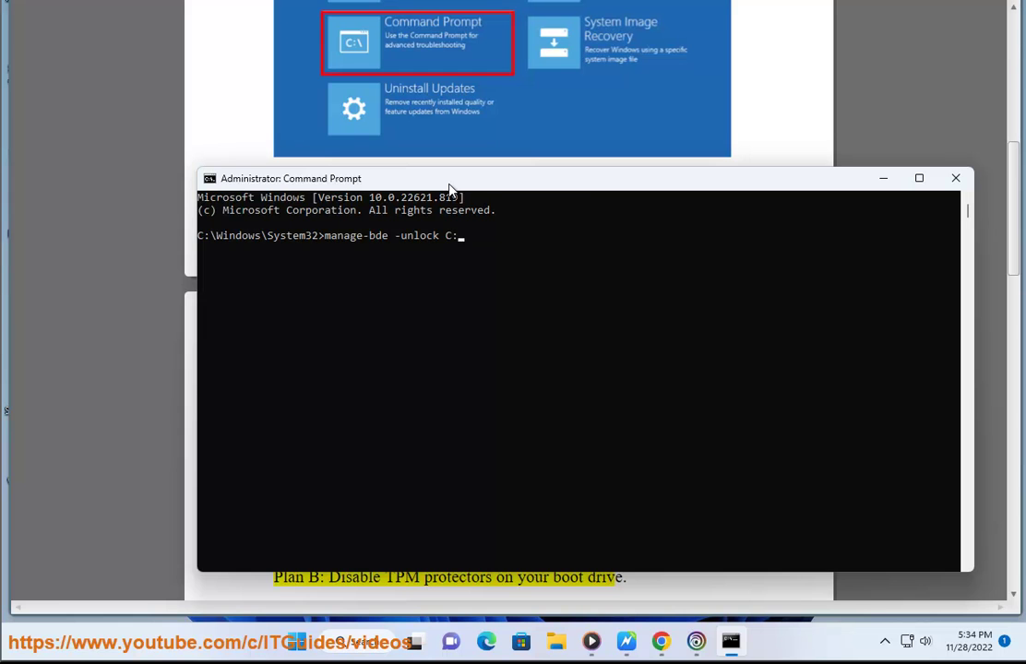
left_click_drag(547, 182, 545, 96)
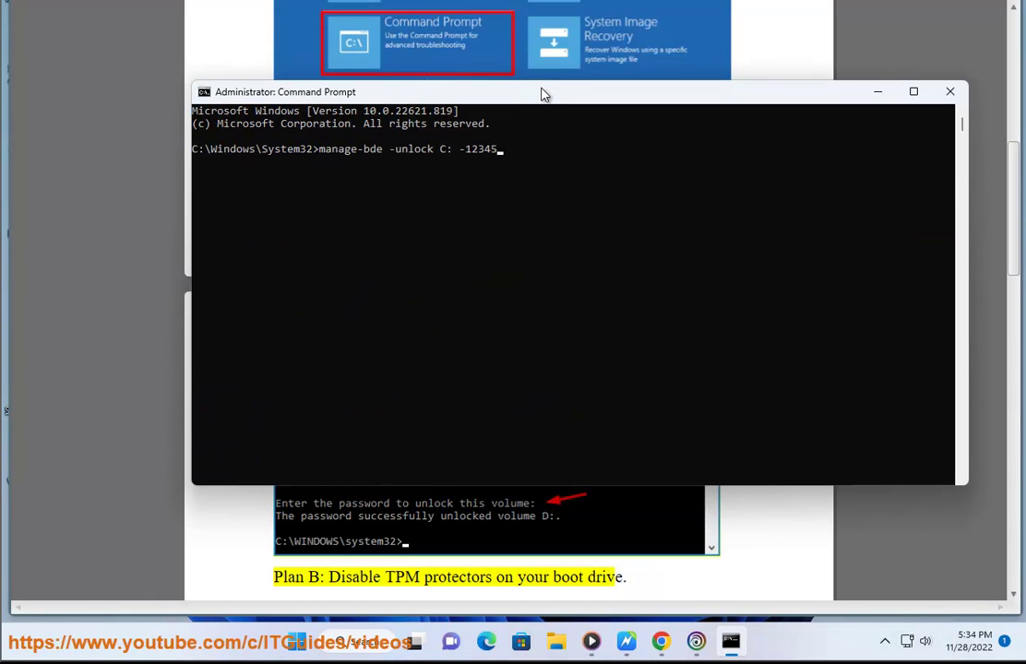
left_click_drag(545, 95, 511, 344)
type("-12346")
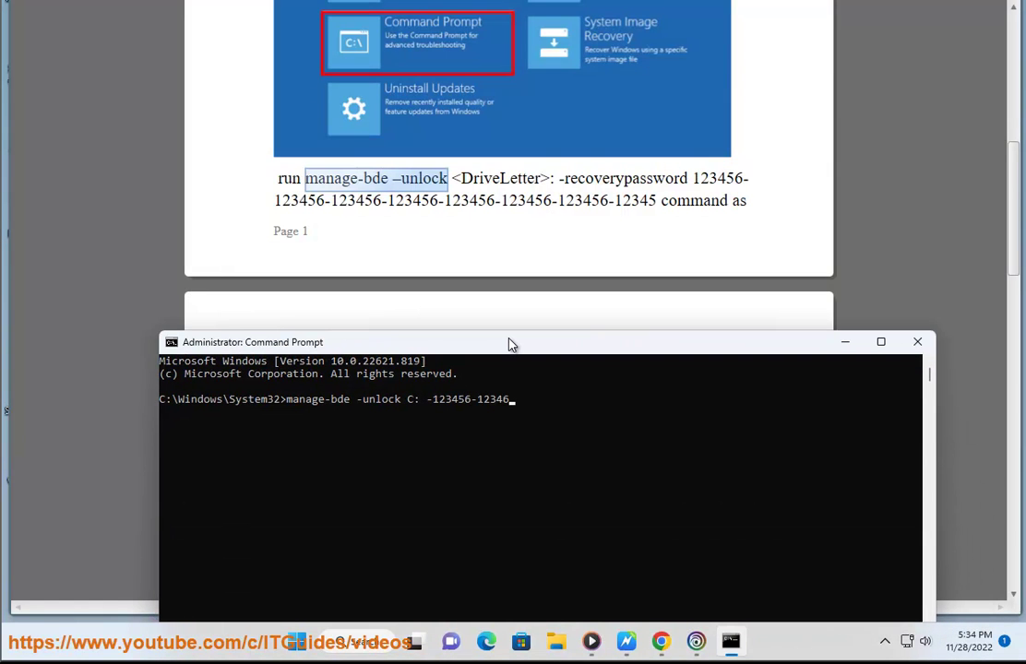
key("BackSpace")
key("BackSpace")
type("456....")
Step: Minimize Command Prompt and scroll the guide to step 3, the recovery key from a Microsoft Account
left_click(846, 341)
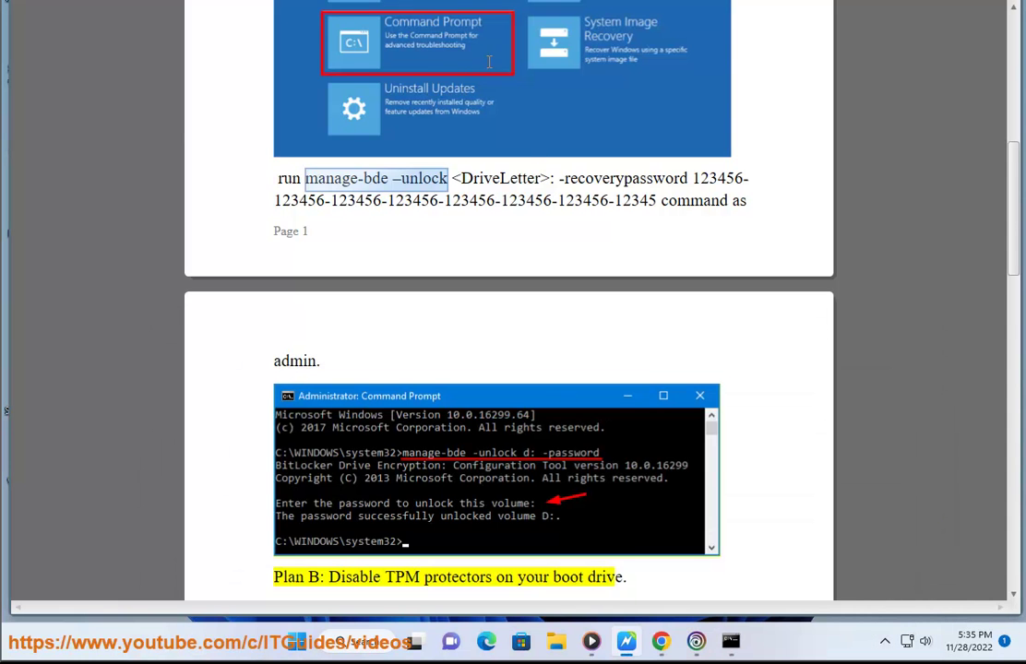
scroll(657, 302, "down", 3)
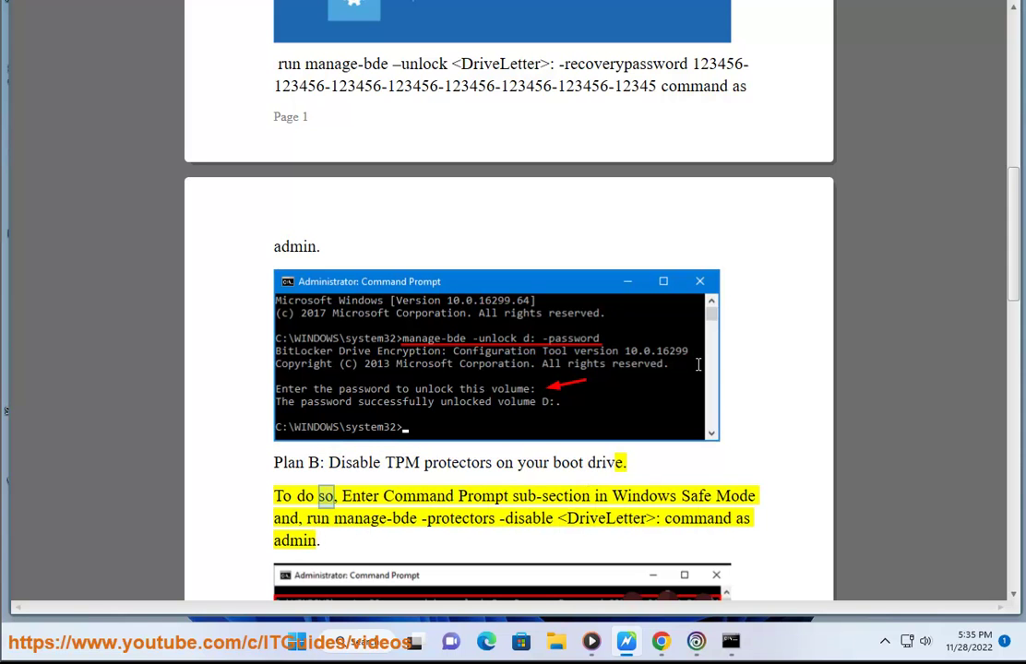
scroll(698, 366, "down", 2)
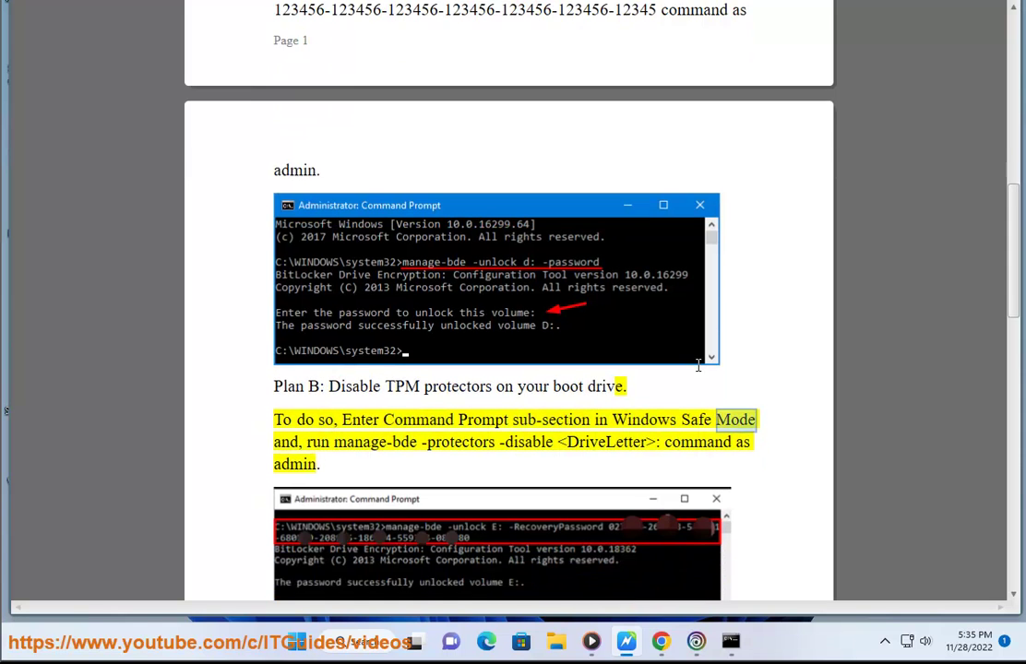
scroll(698, 366, "down", 2)
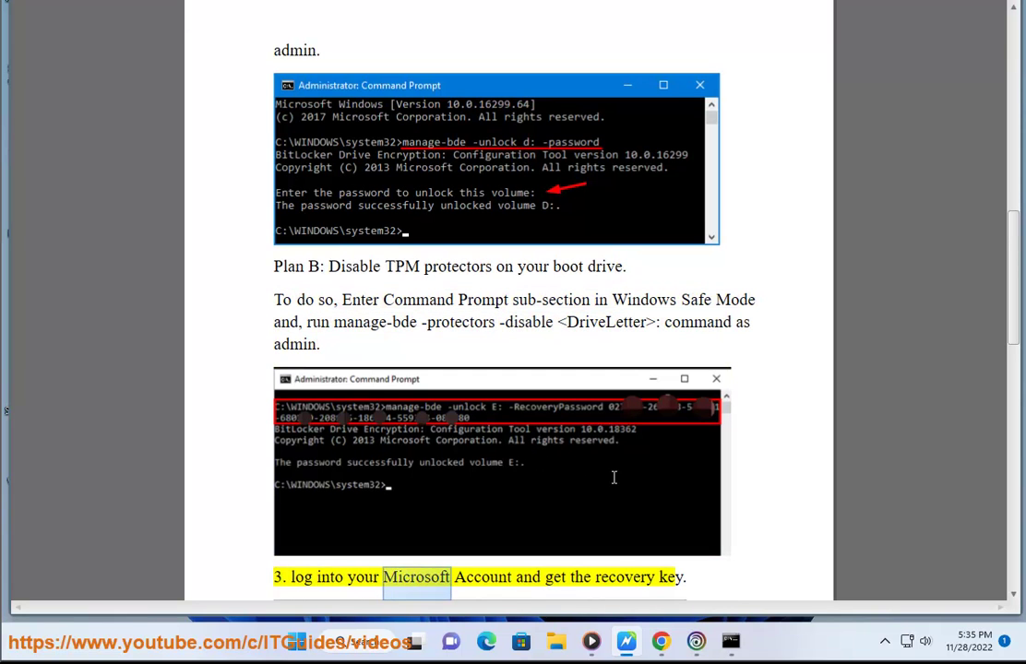
scroll(611, 469, "down", 2)
scroll(614, 470, "down", 3)
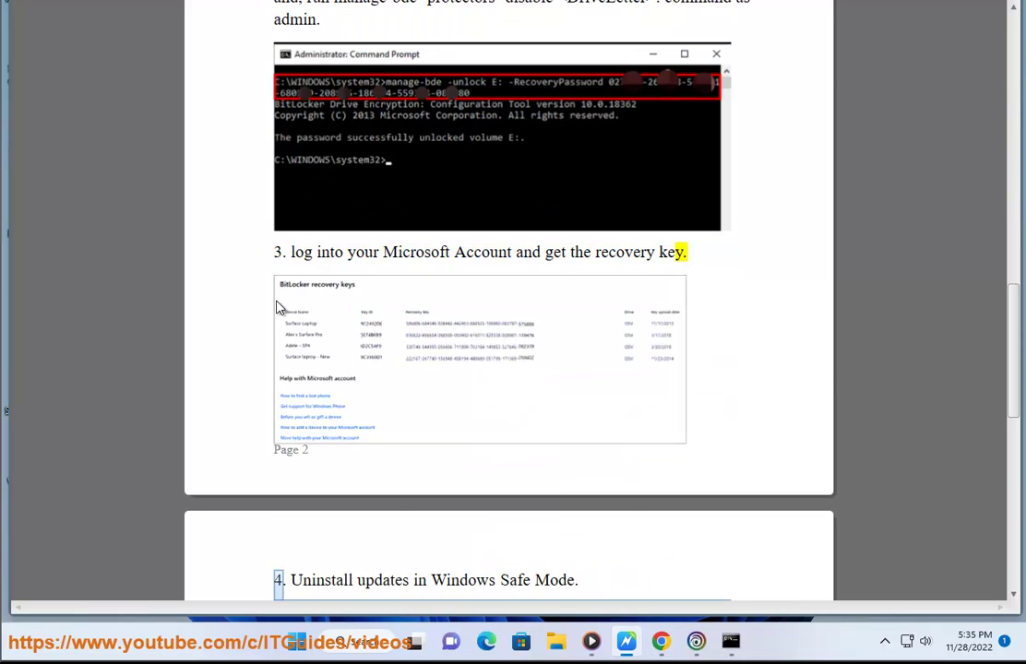
Step: Open live.com in a new Chrome tab
left_click(661, 641)
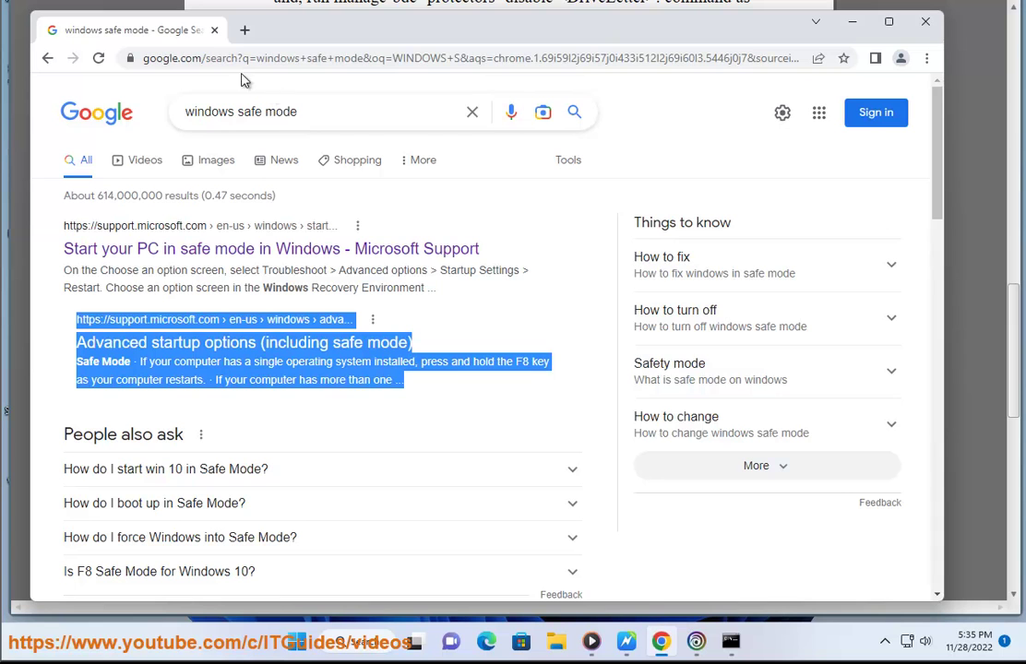
left_click(245, 29)
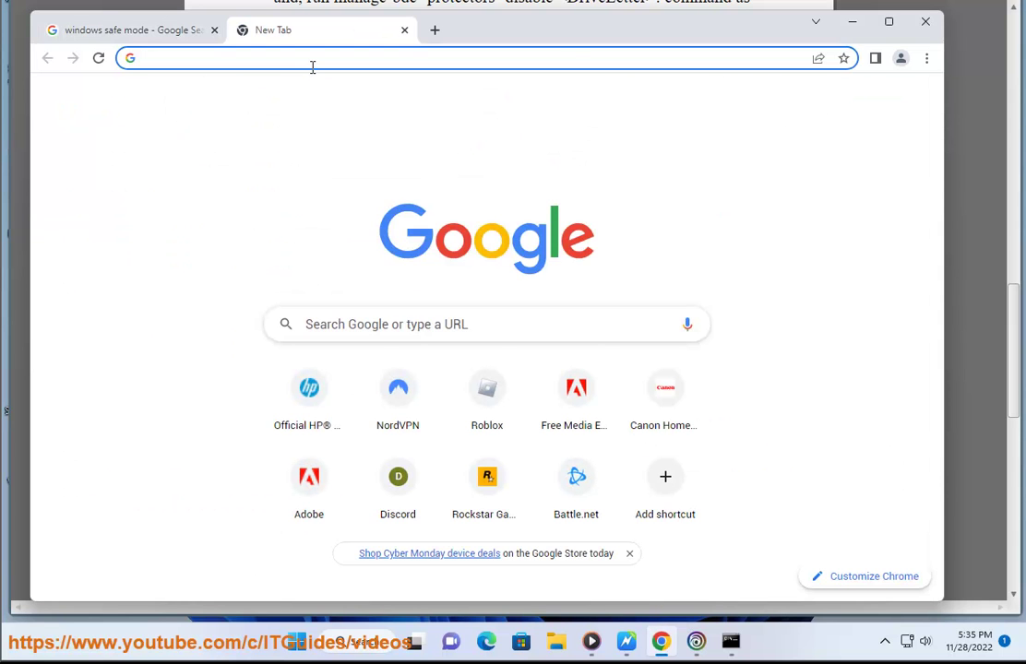
type("LiVE.COM")
key("Return")
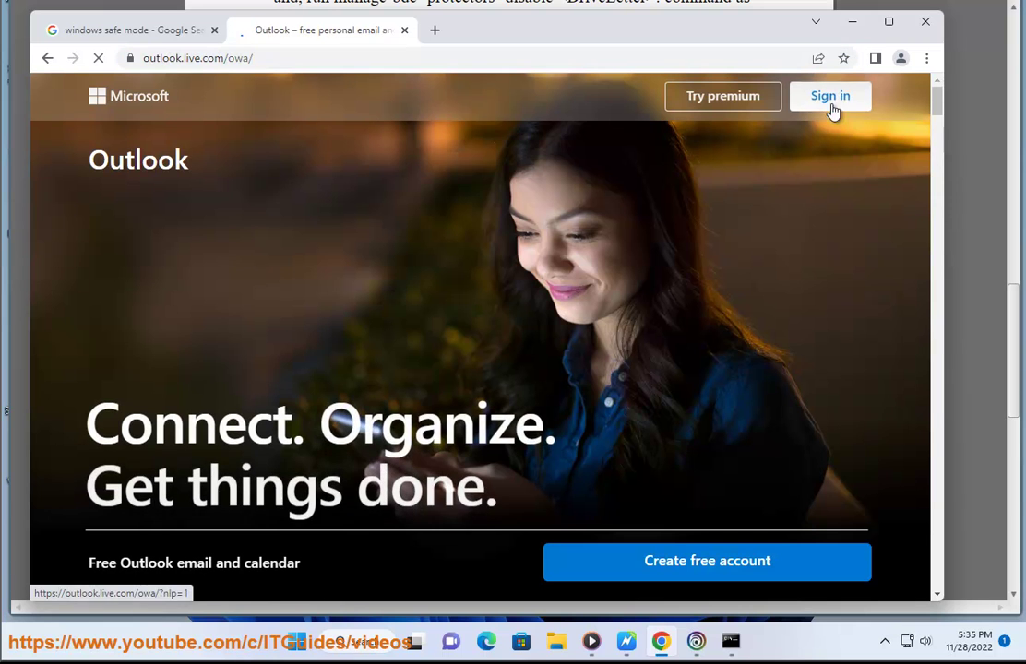
Step: Attempt the Microsoft account sign-in, hit the invalid-email error, then minimize Chrome
left_click(834, 101)
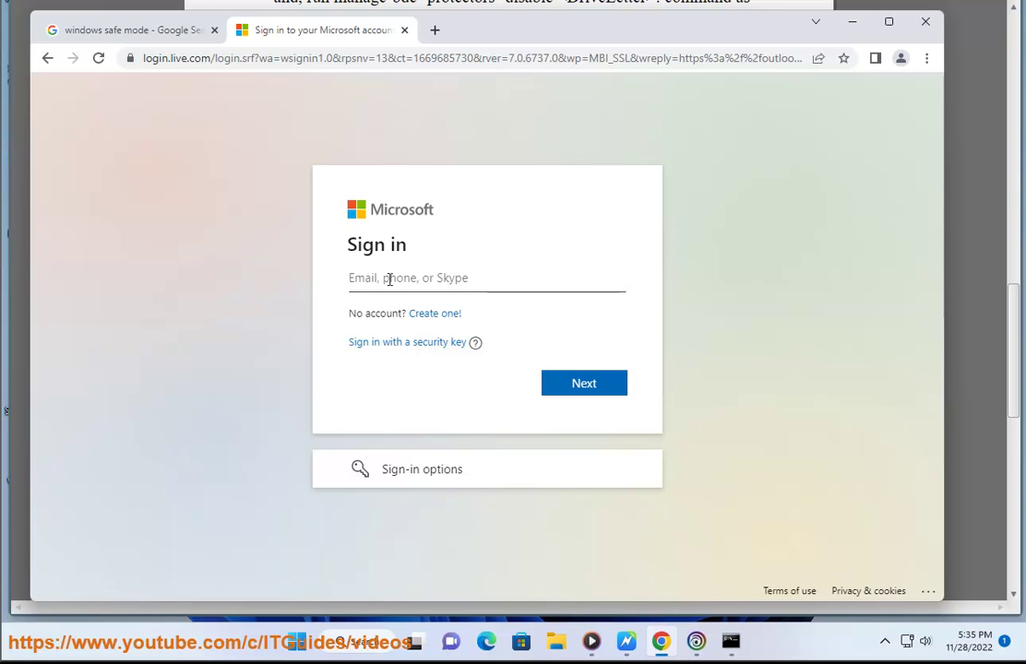
left_click(591, 386)
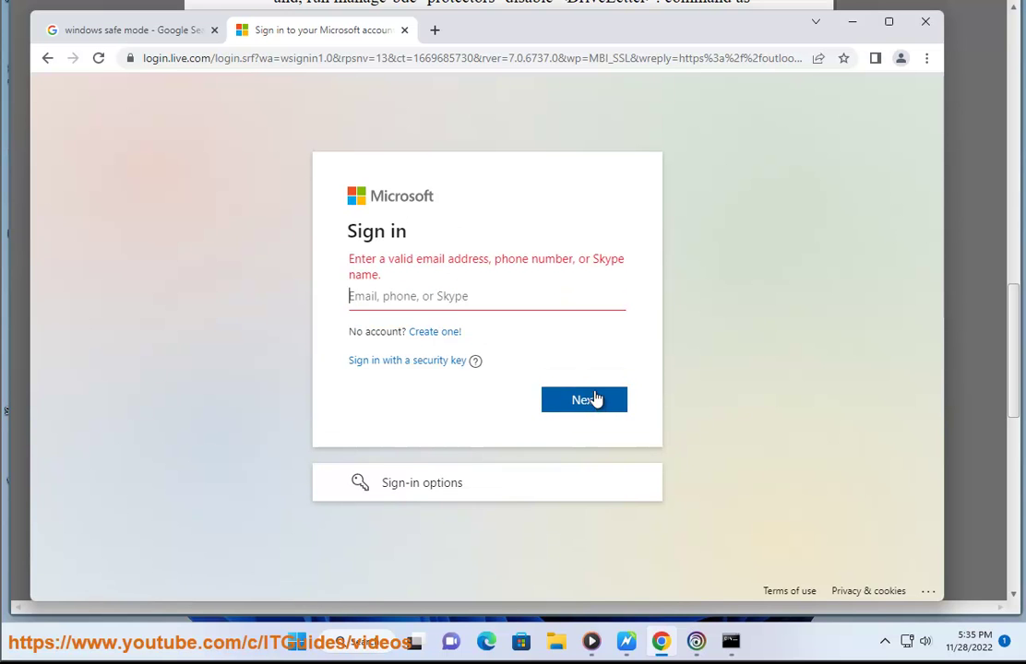
left_click(852, 23)
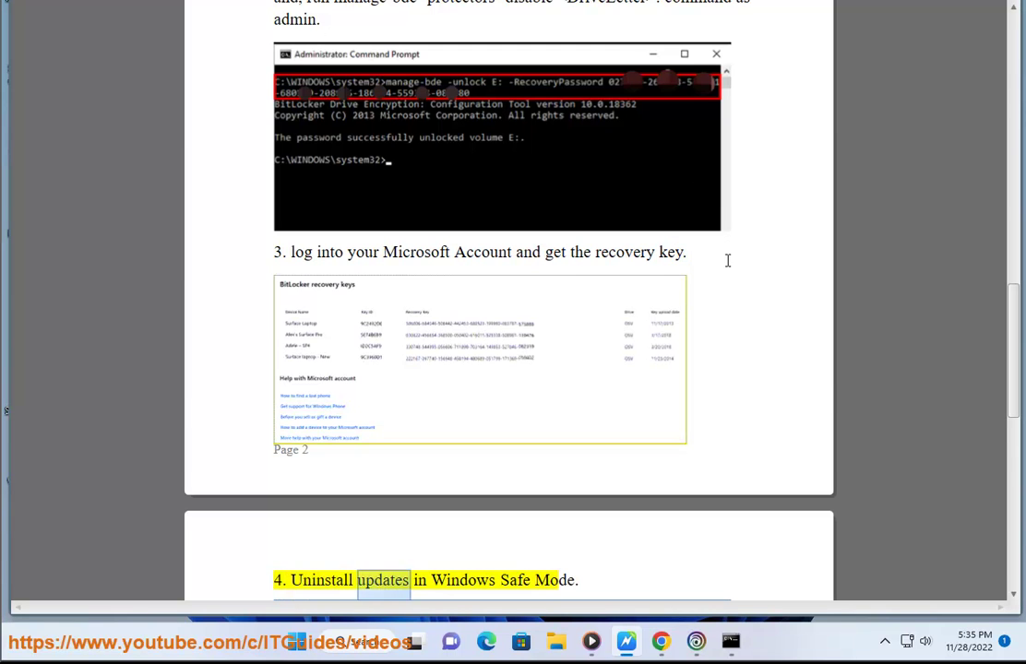
Step: List the three uninstallable updates via Settings' Windows Update history, then switch back to the guide
scroll(724, 266, "down", 2)
scroll(394, 94, "down", 1)
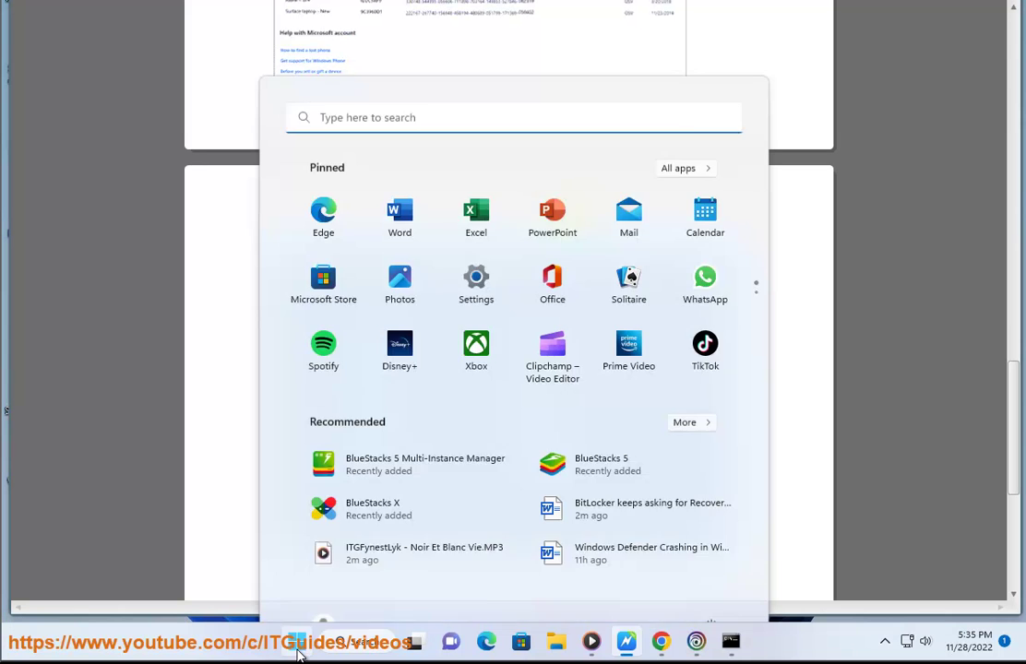
left_click(297, 641)
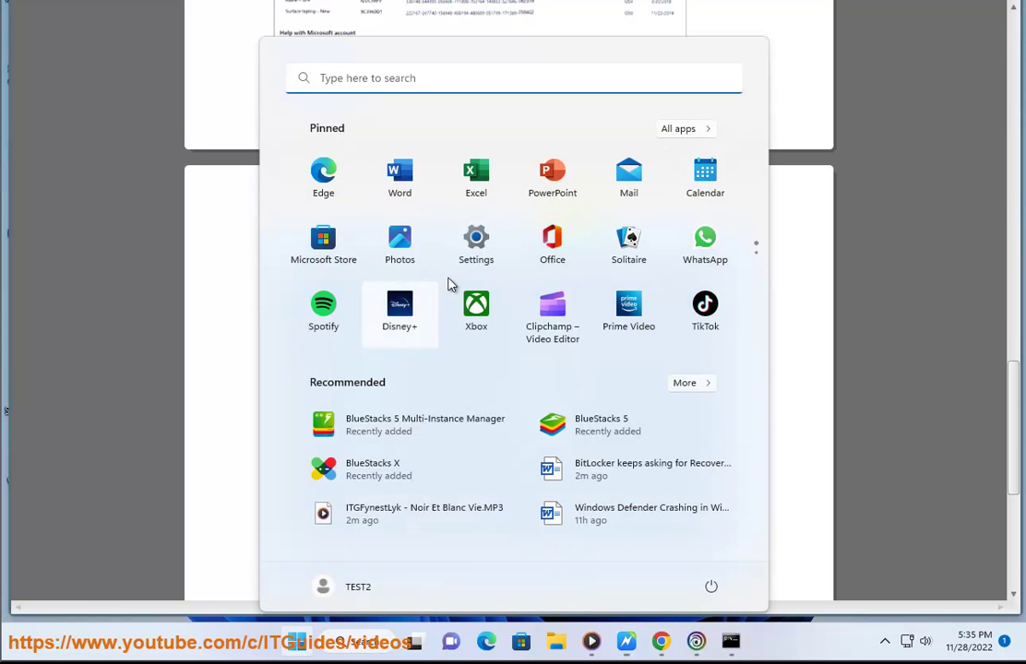
left_click(485, 236)
left_click(153, 424)
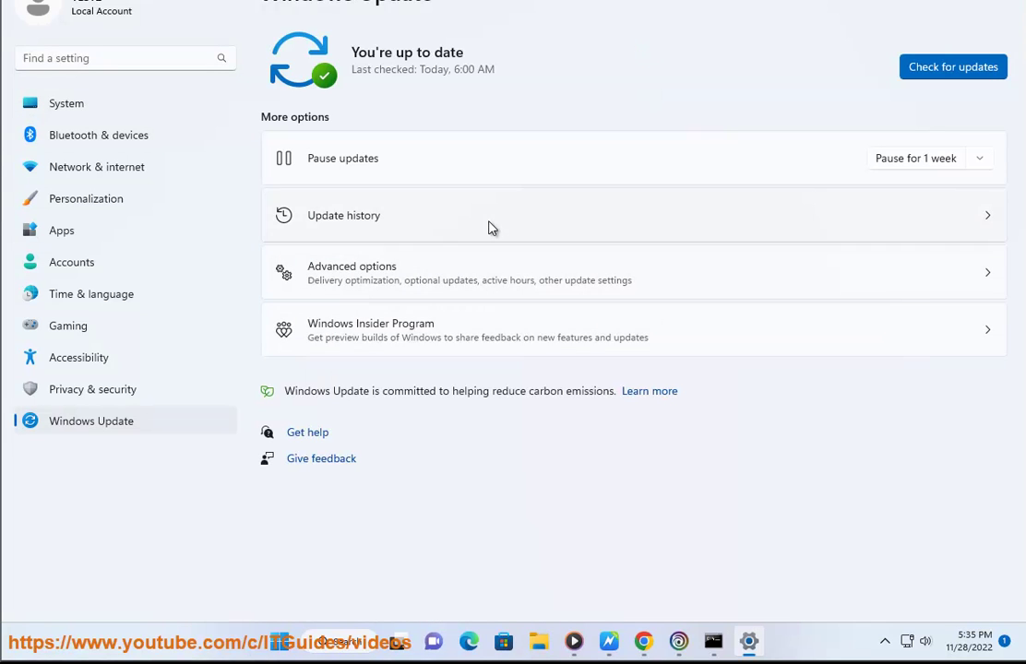
left_click(489, 222)
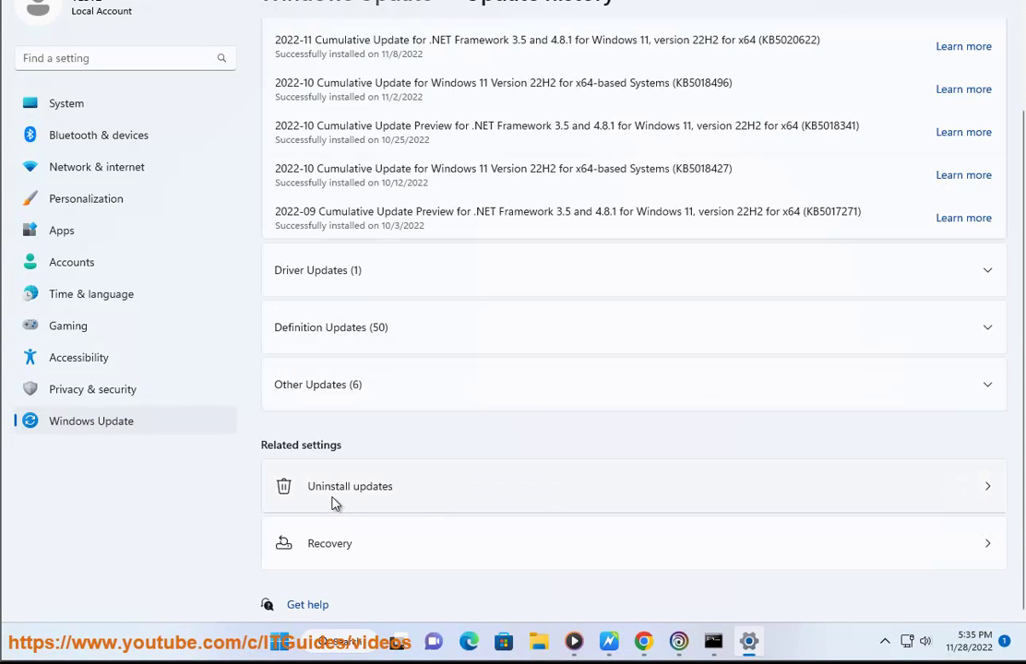
left_click(334, 503)
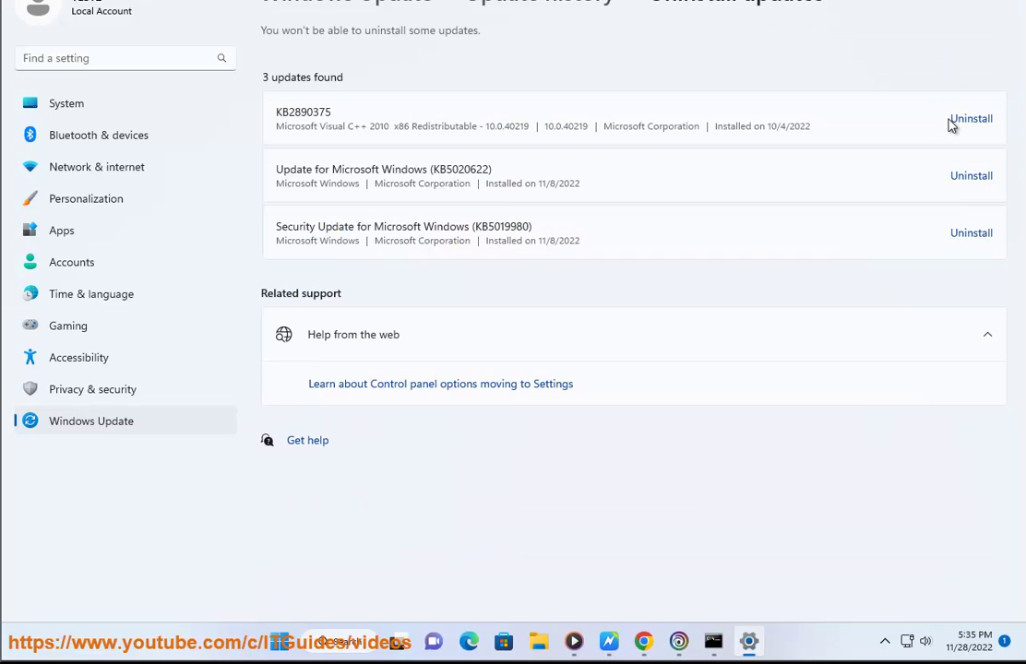
key("alt+Tab")
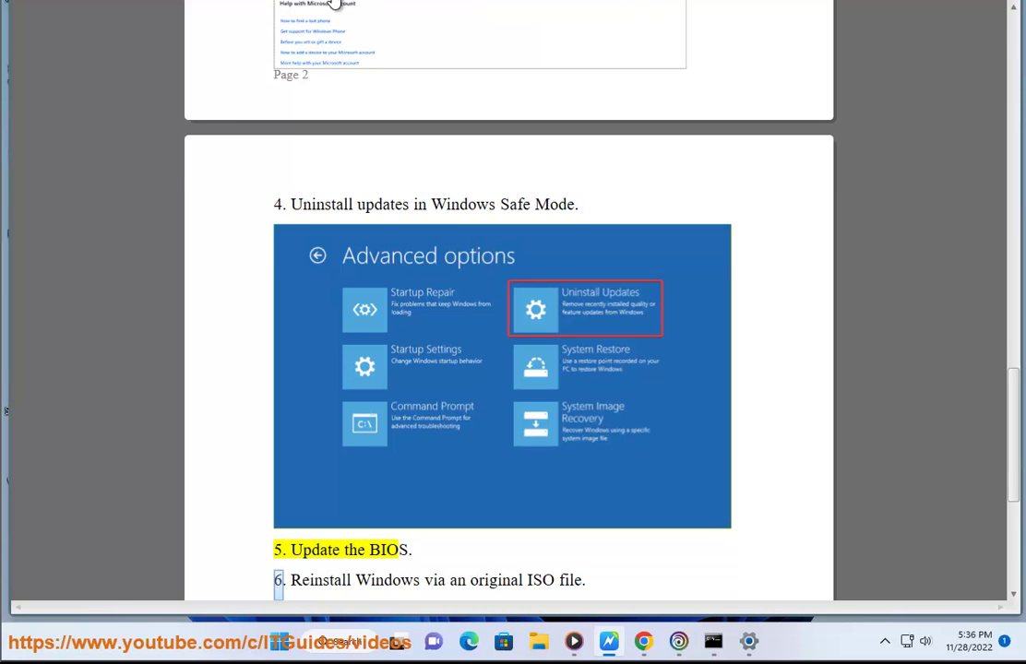
Step: Close the sign-in tab, search Google for 'UPDATE BIOS', and highlight the Intel result
left_click(643, 641)
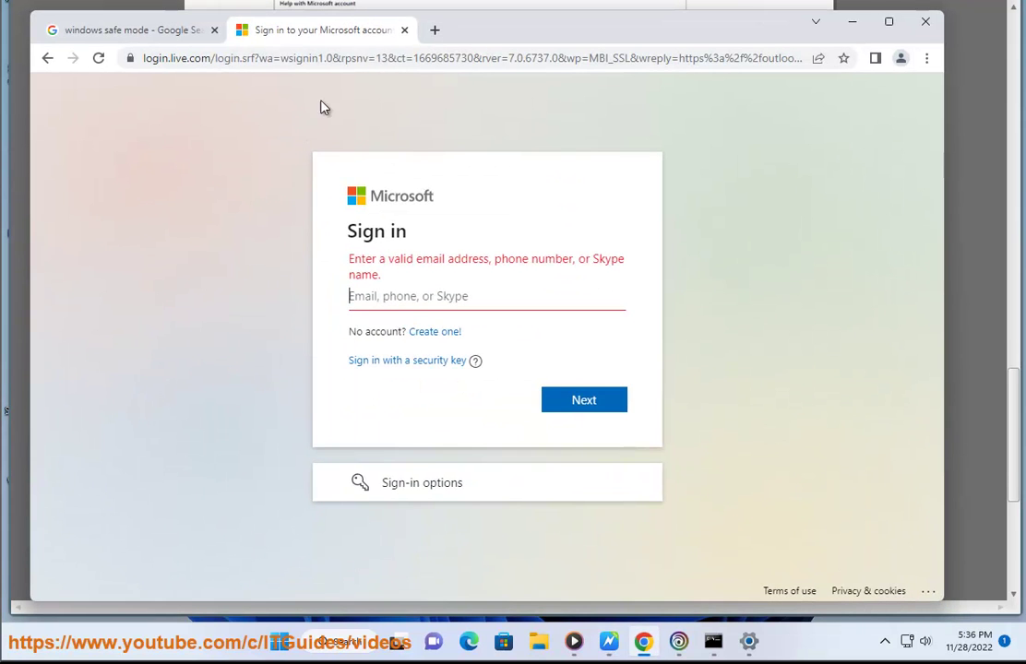
left_click(403, 30)
key("slash")
type("U")
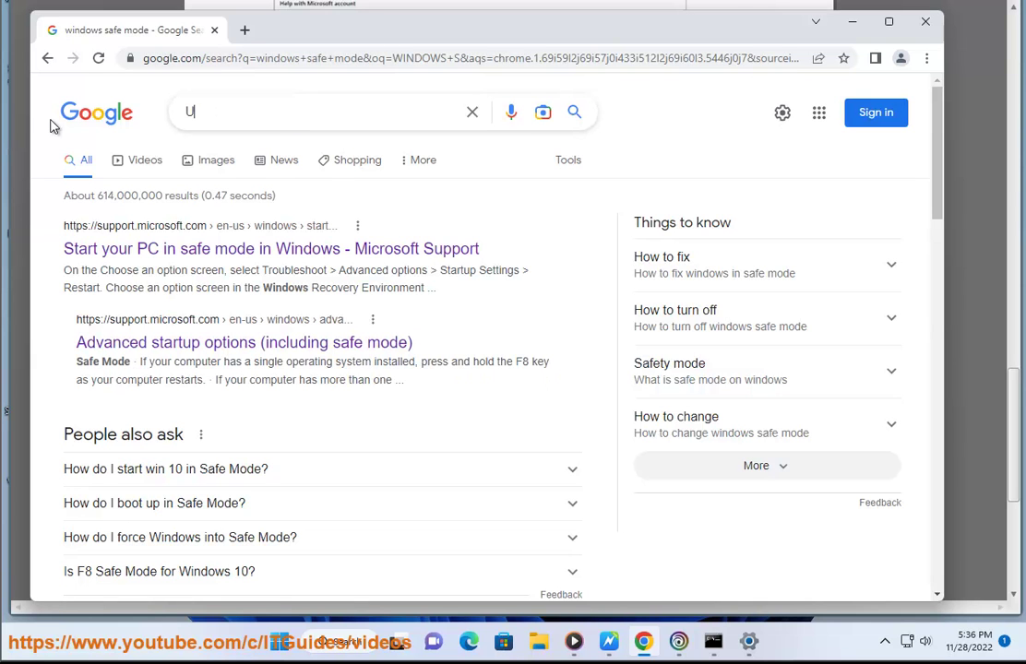
type("PDATE BIOS")
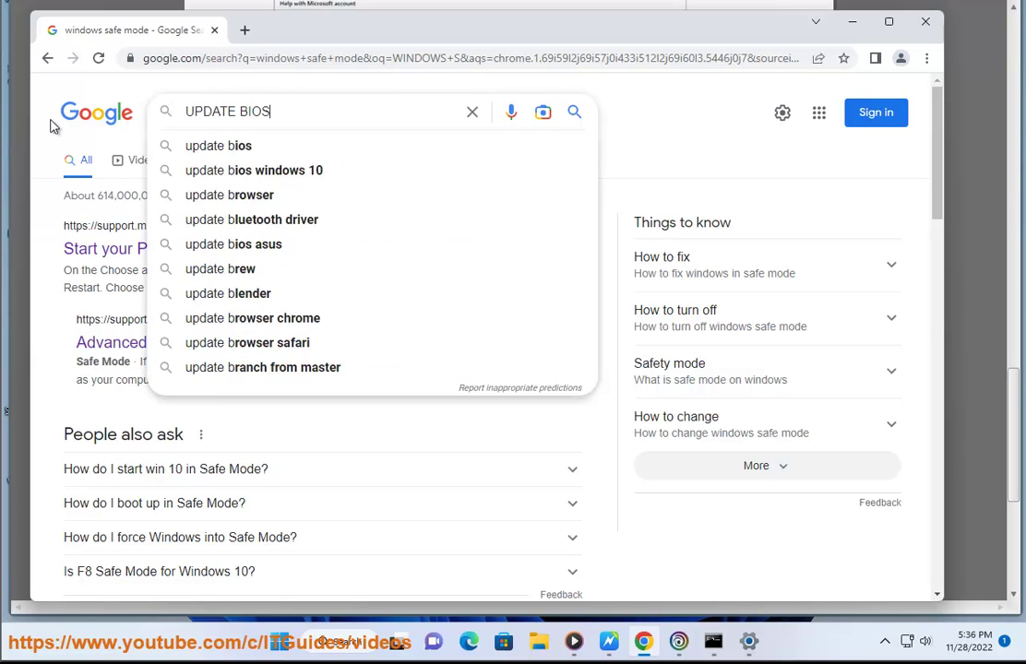
key("Return")
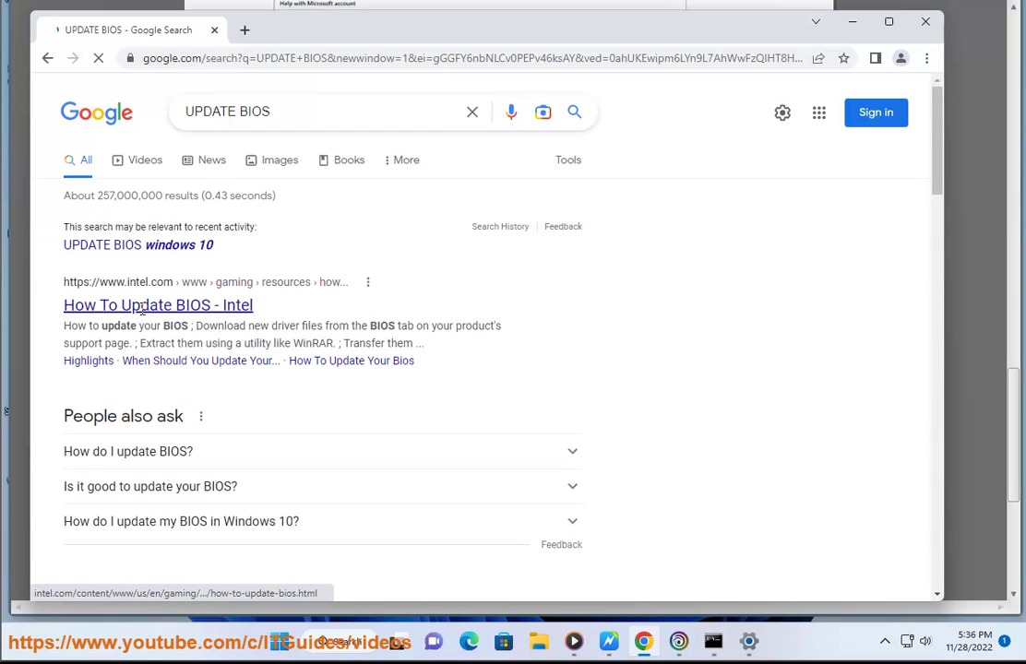
left_click_drag(255, 305, 63, 305)
scroll(294, 378, "down", 3)
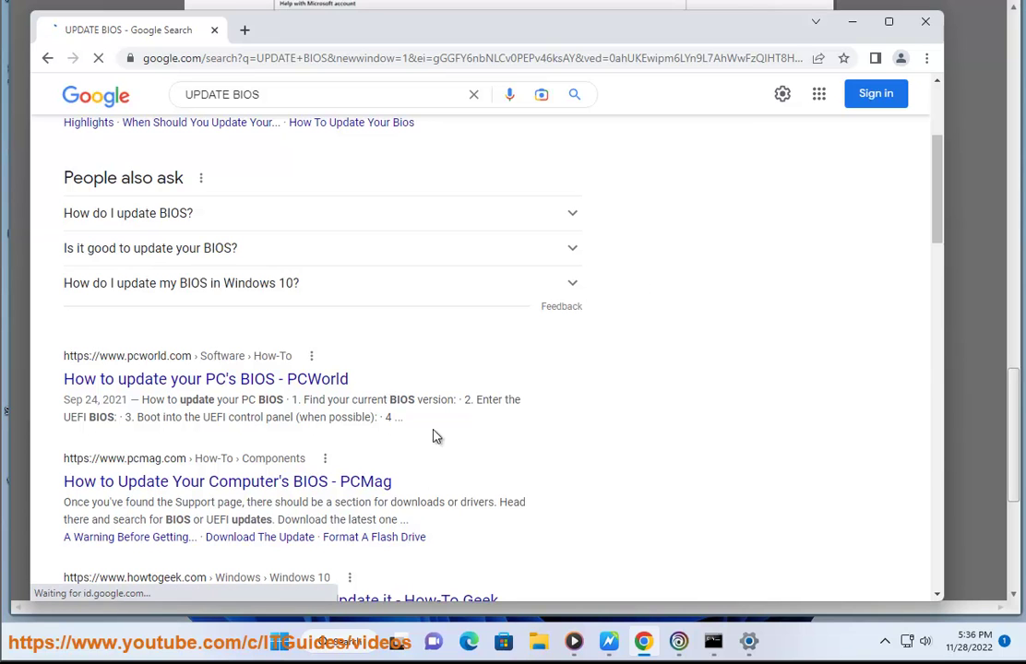
left_click(852, 21)
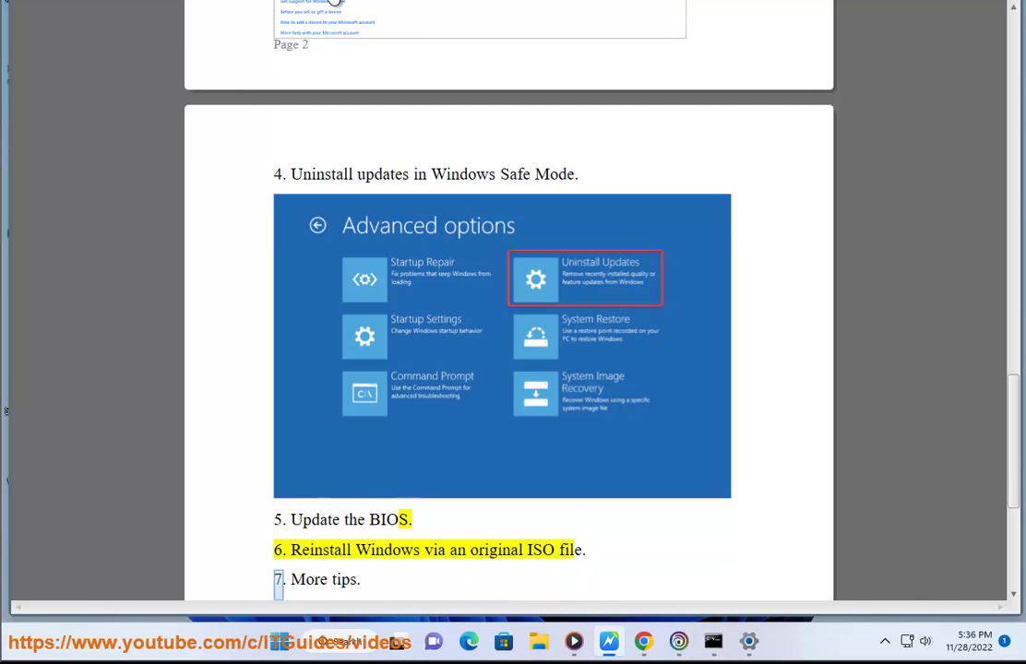
Step: Replace the query with 'WINDOWS ISO', highlight Microsoft's two ISO download results, and open File Explorer
left_click(643, 641)
triple_click(337, 96)
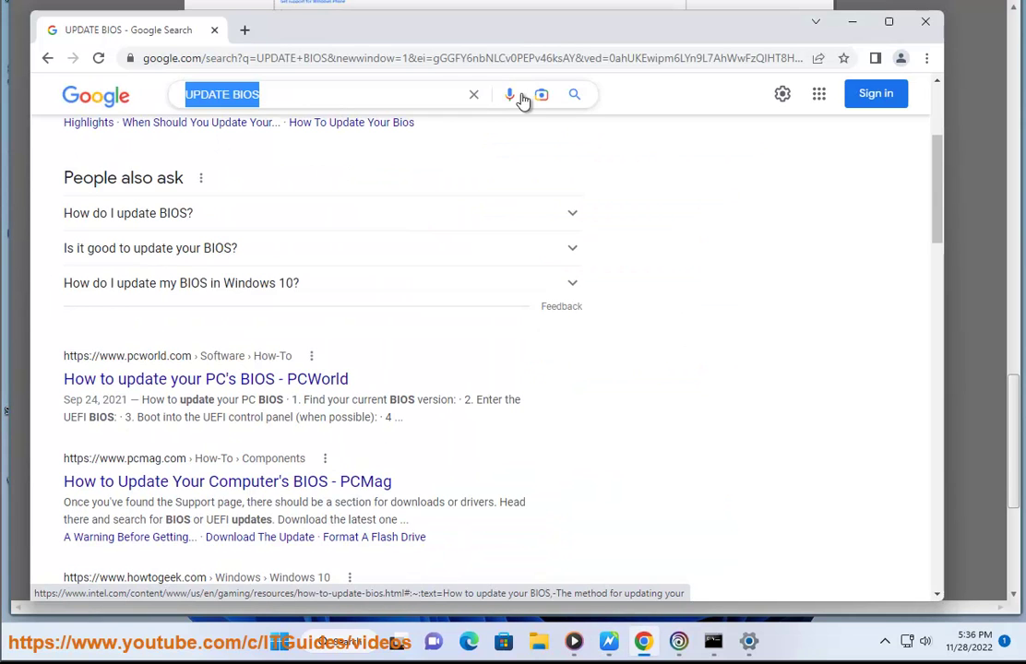
left_click(474, 95)
type("WINDOWS ISO")
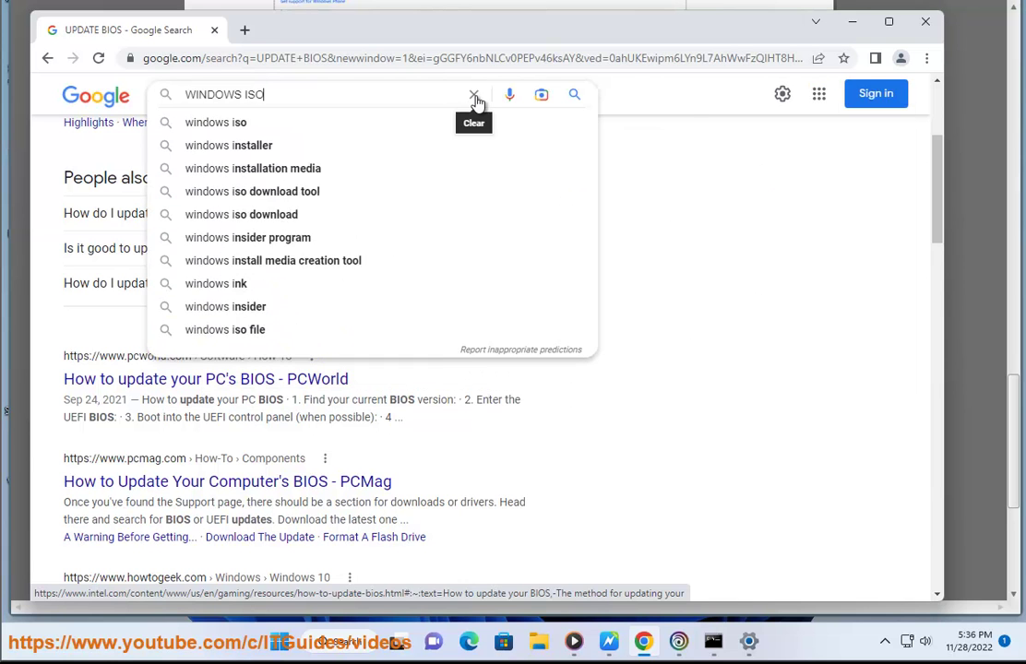
key("Return")
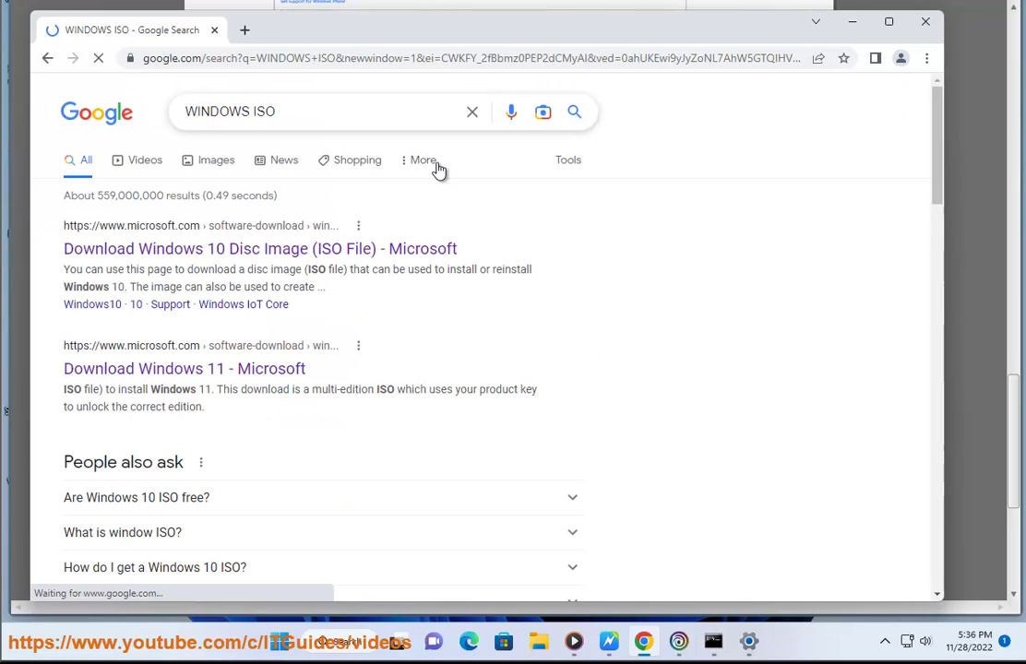
left_click_drag(291, 412, 57, 222)
left_click(538, 628)
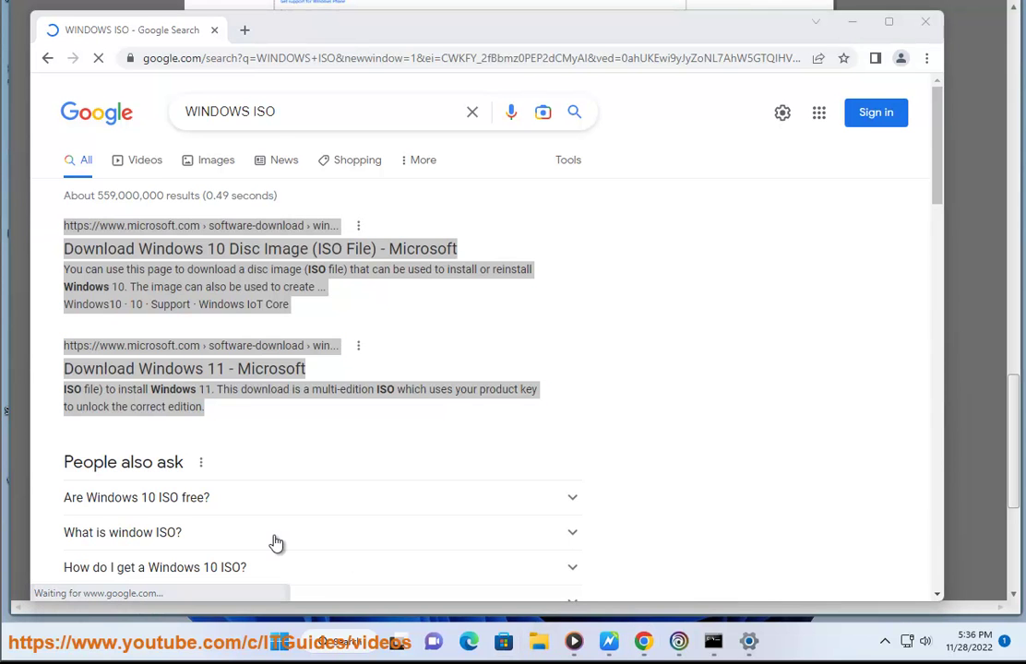
Step: Launch Windows Setup from the DVD drive, approve the UAC prompt, and close File Explorer
left_click(80, 584)
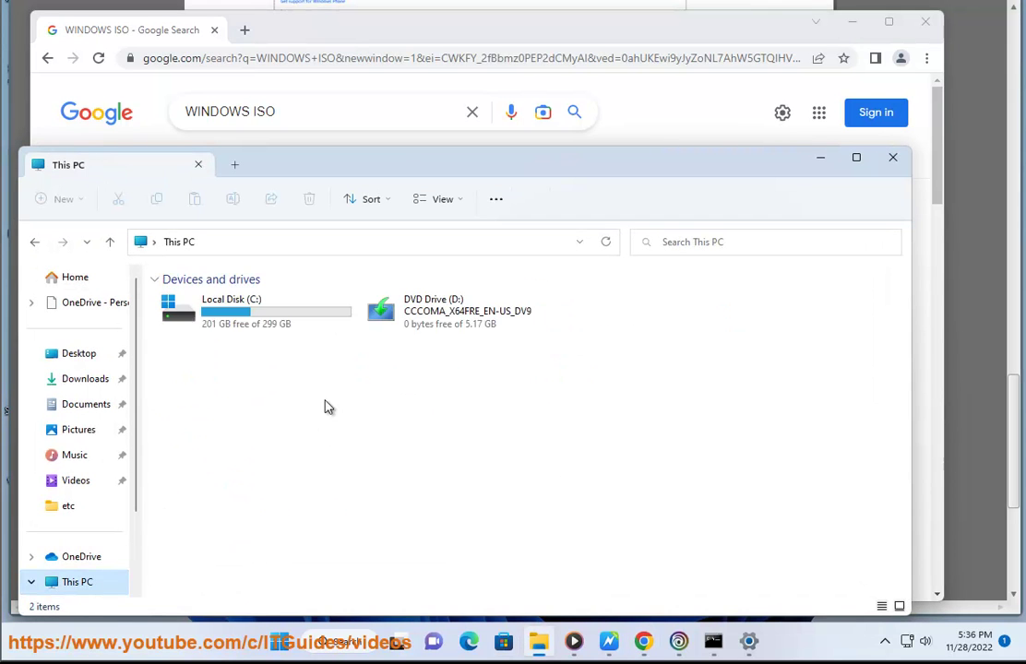
left_click(458, 320)
double_click(470, 323)
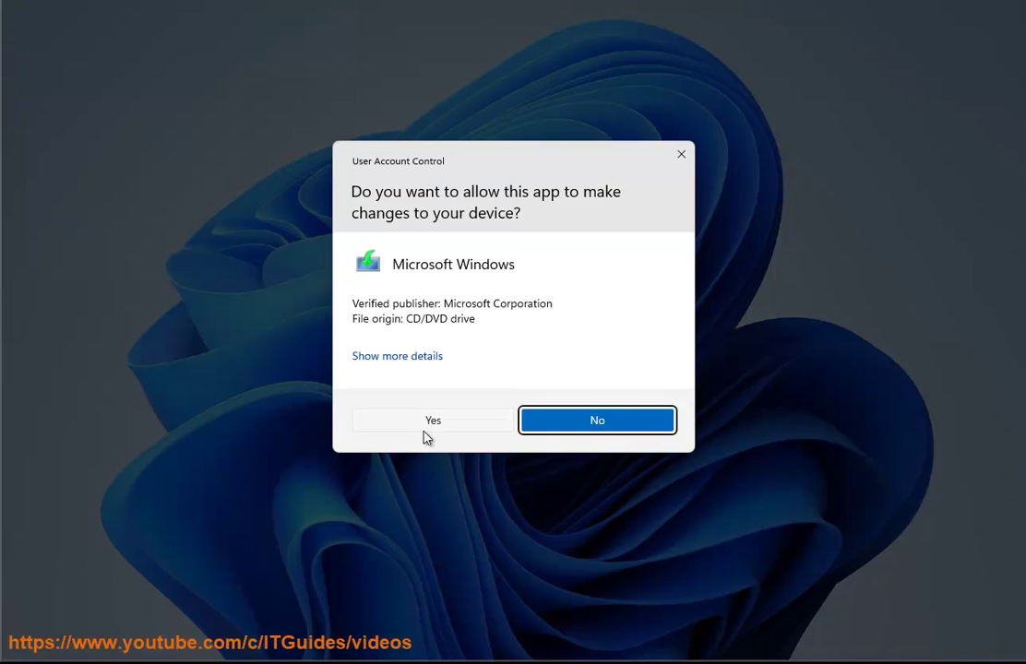
left_click(425, 430)
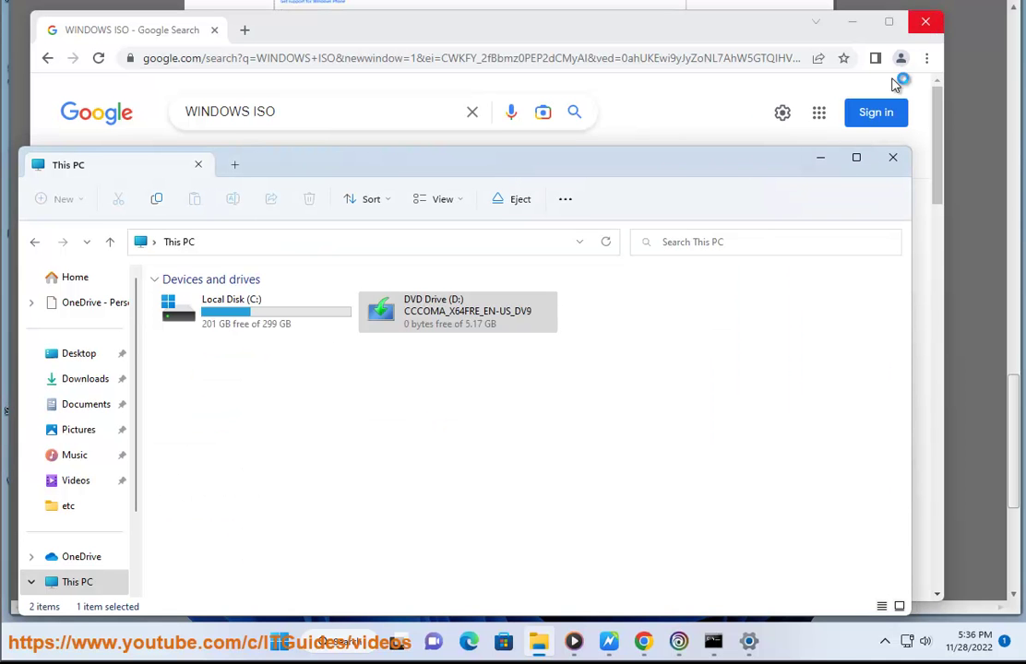
left_click(893, 157)
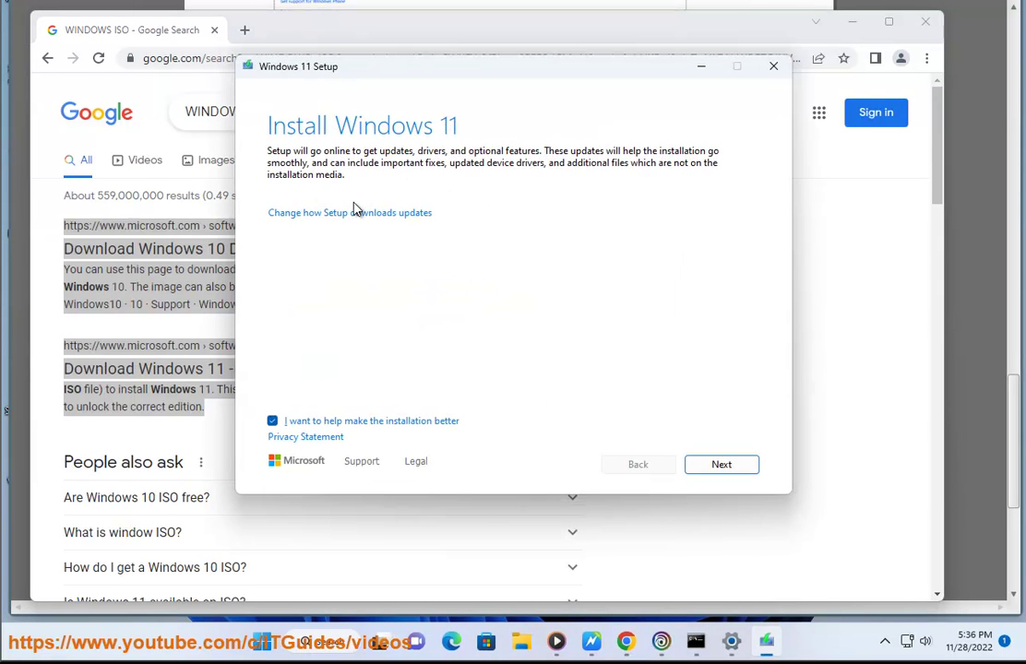
Step: Set Setup's updates option to 'Not right now', quit Setup, and minimize the browser
left_click(353, 210)
left_click(325, 244)
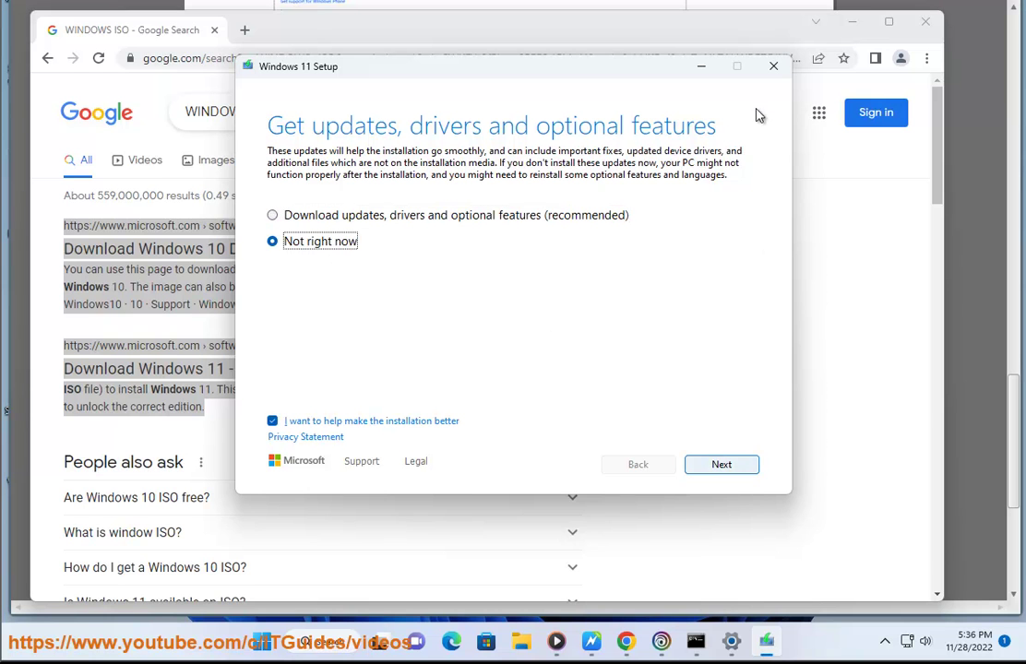
left_click(773, 68)
left_click(530, 340)
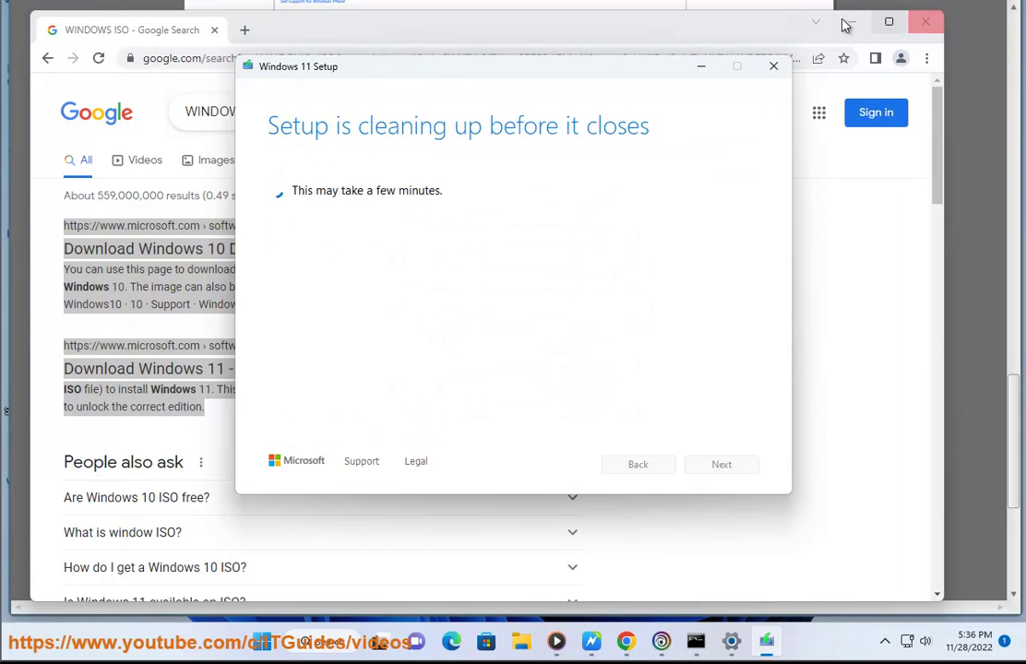
left_click(847, 22)
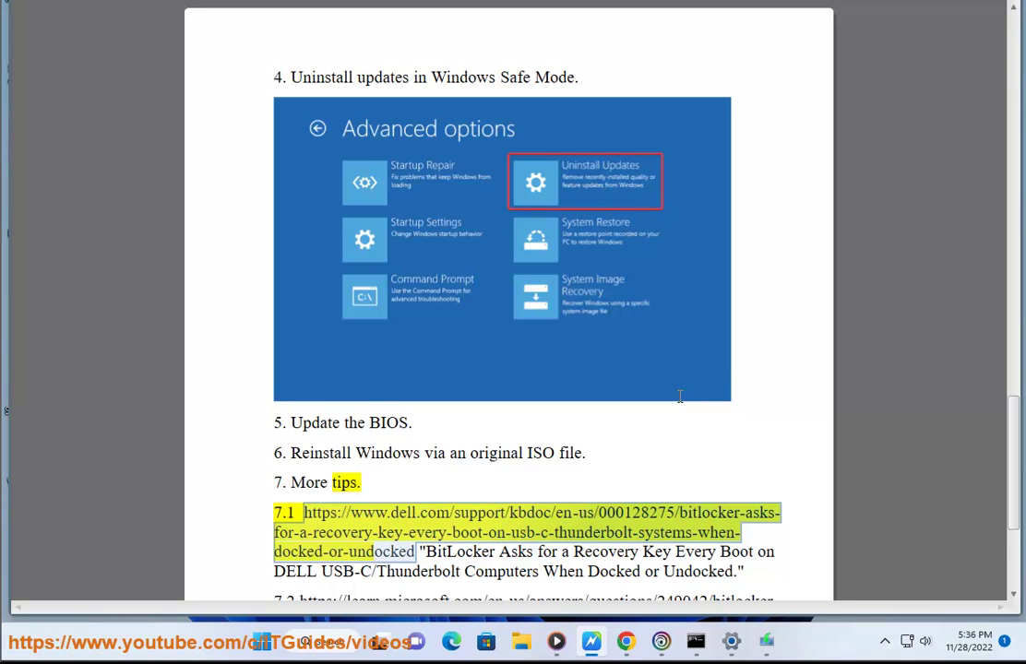
scroll(533, 271, "down", 2)
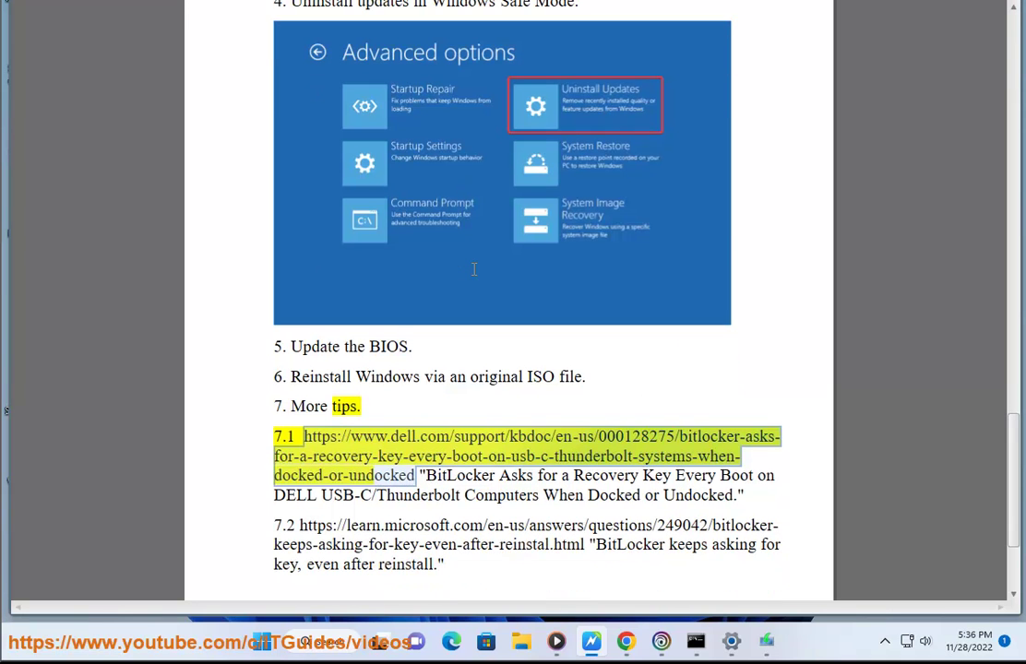